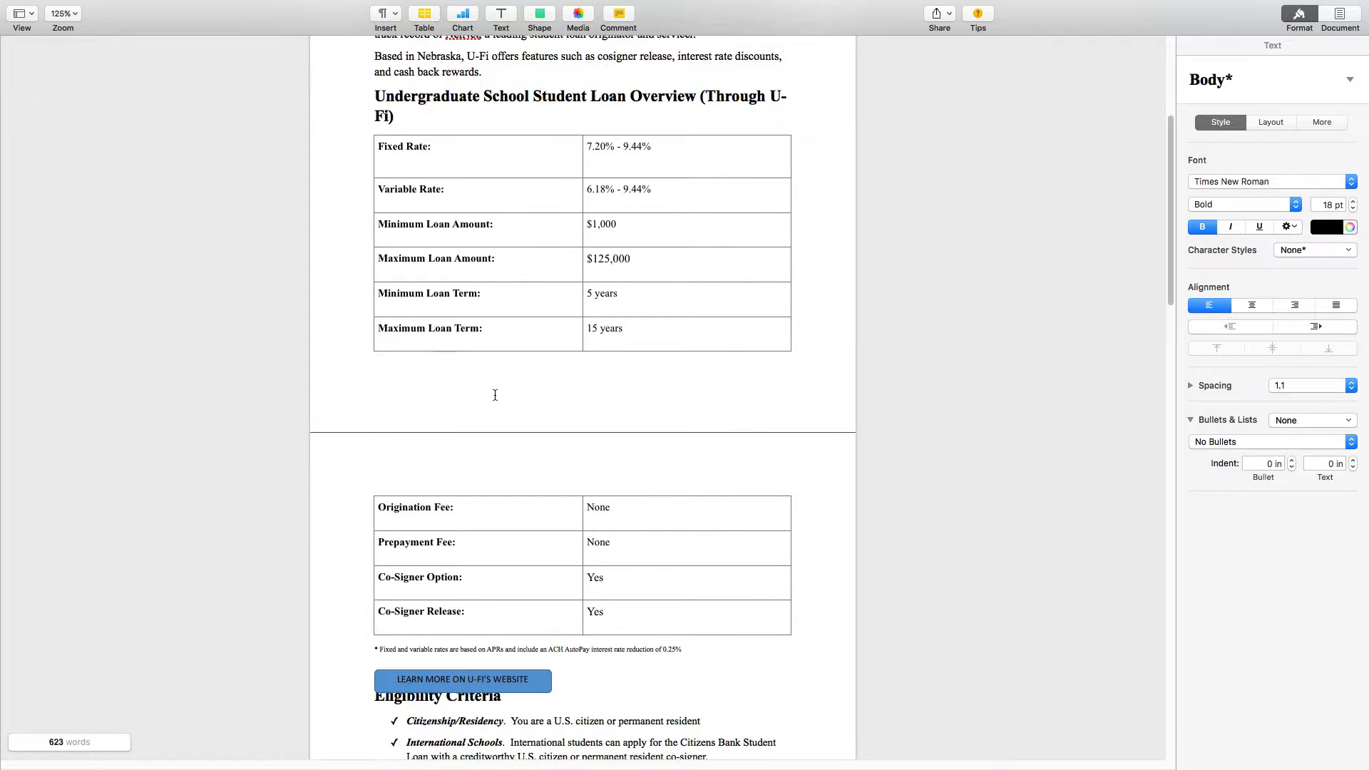
Step: Copy all cells of the two-column loan table under the "Undergraduate School Student Loan Overview (Through U-Fi)" heading
{"action": "left_click", "coordinate": [414, 155]}
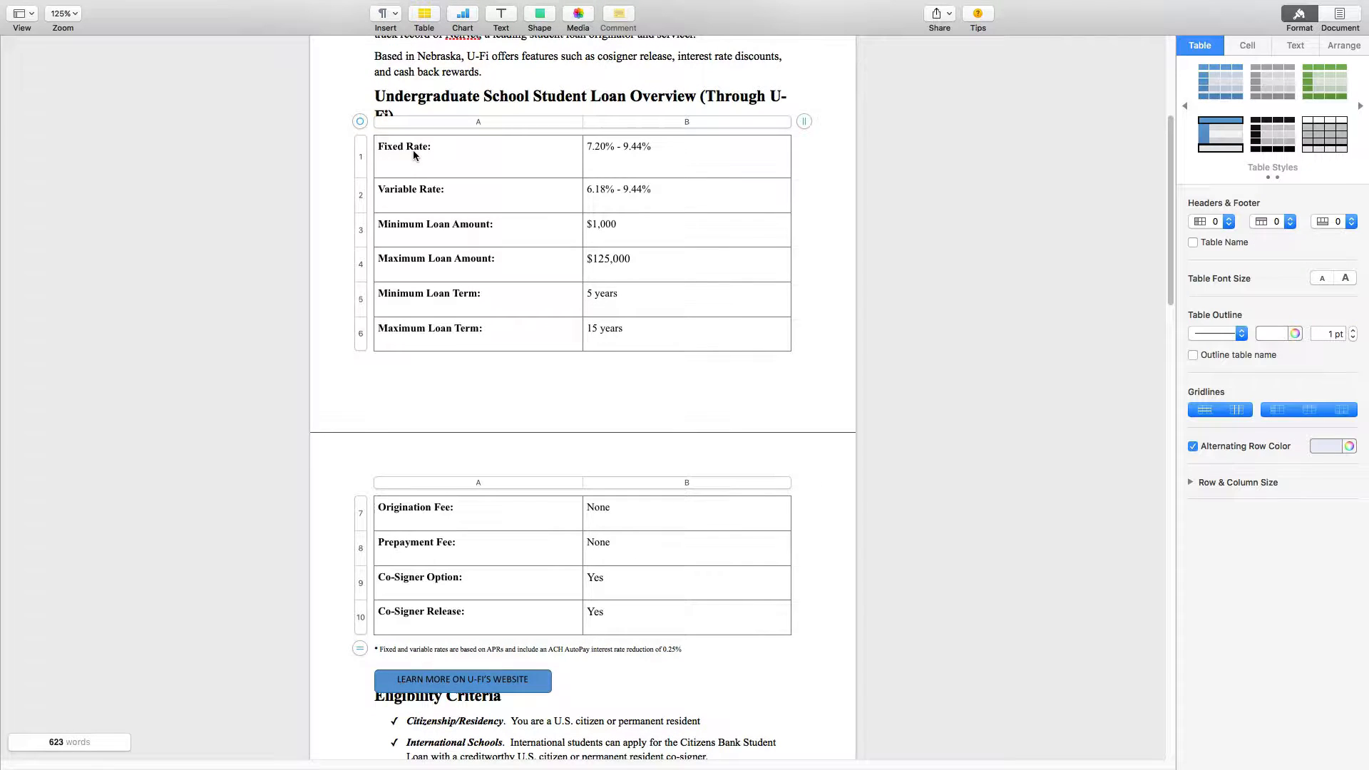
{"action": "left_click", "coordinate": [405, 152]}
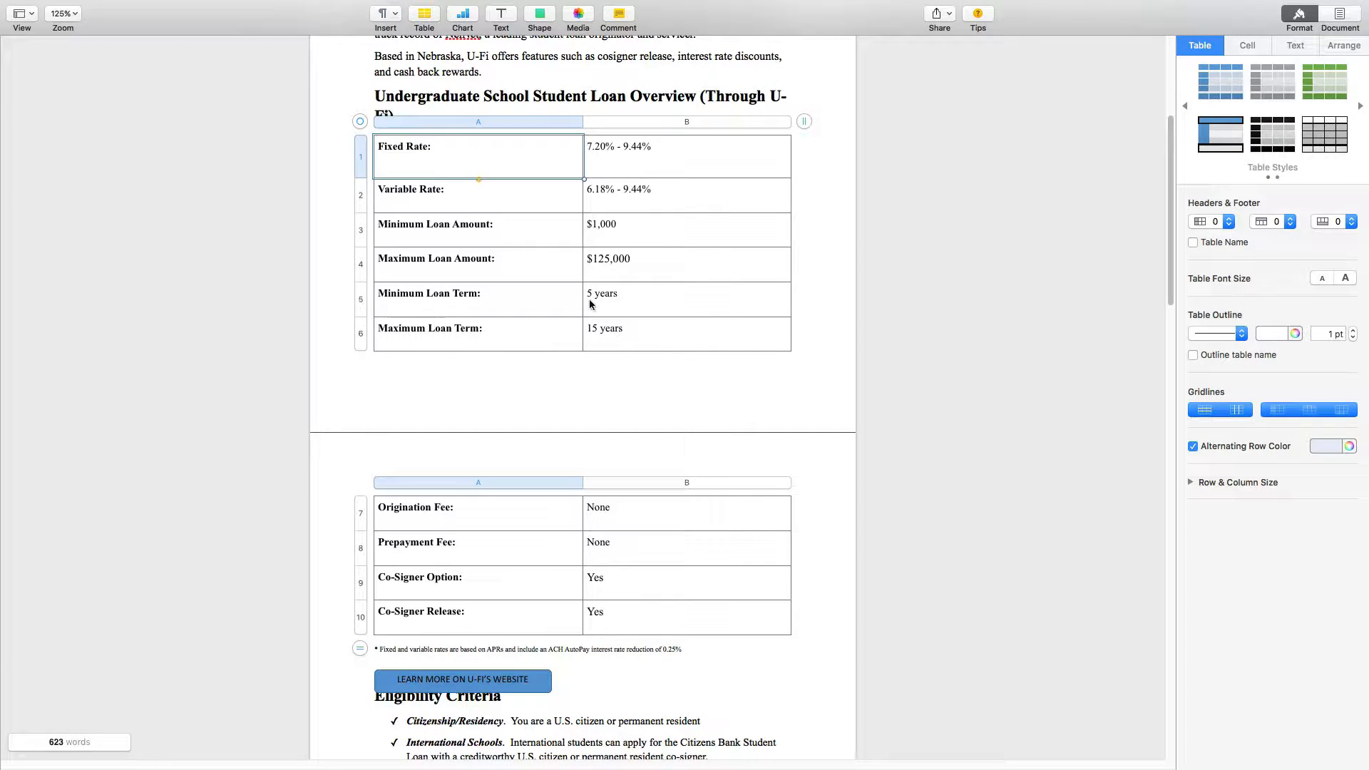
{"action": "scroll", "coordinate": [592, 303], "scroll_direction": "down", "scroll_amount": 9}
{"action": "scroll", "coordinate": [596, 361], "scroll_direction": "down", "scroll_amount": 1}
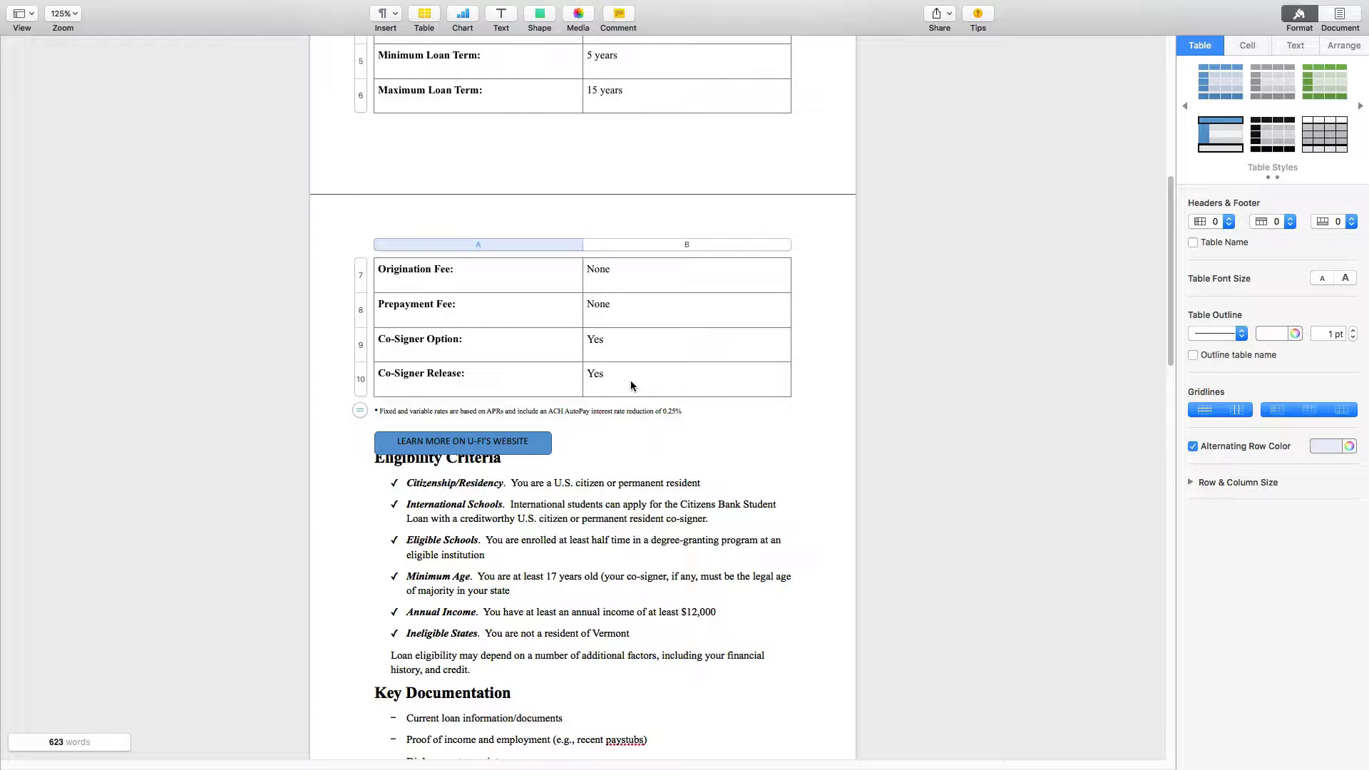
{"action": "key", "text": "super+a"}
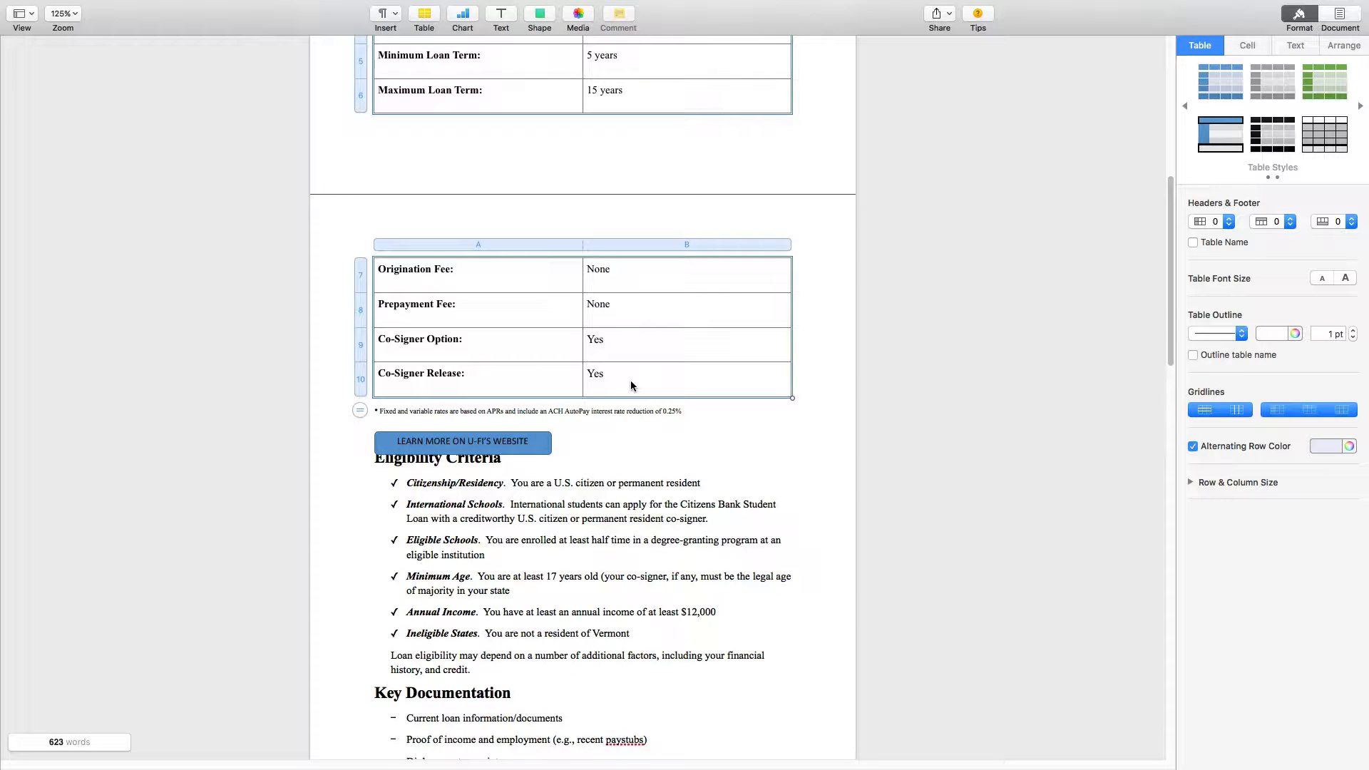
{"action": "right_click", "coordinate": [631, 383]}
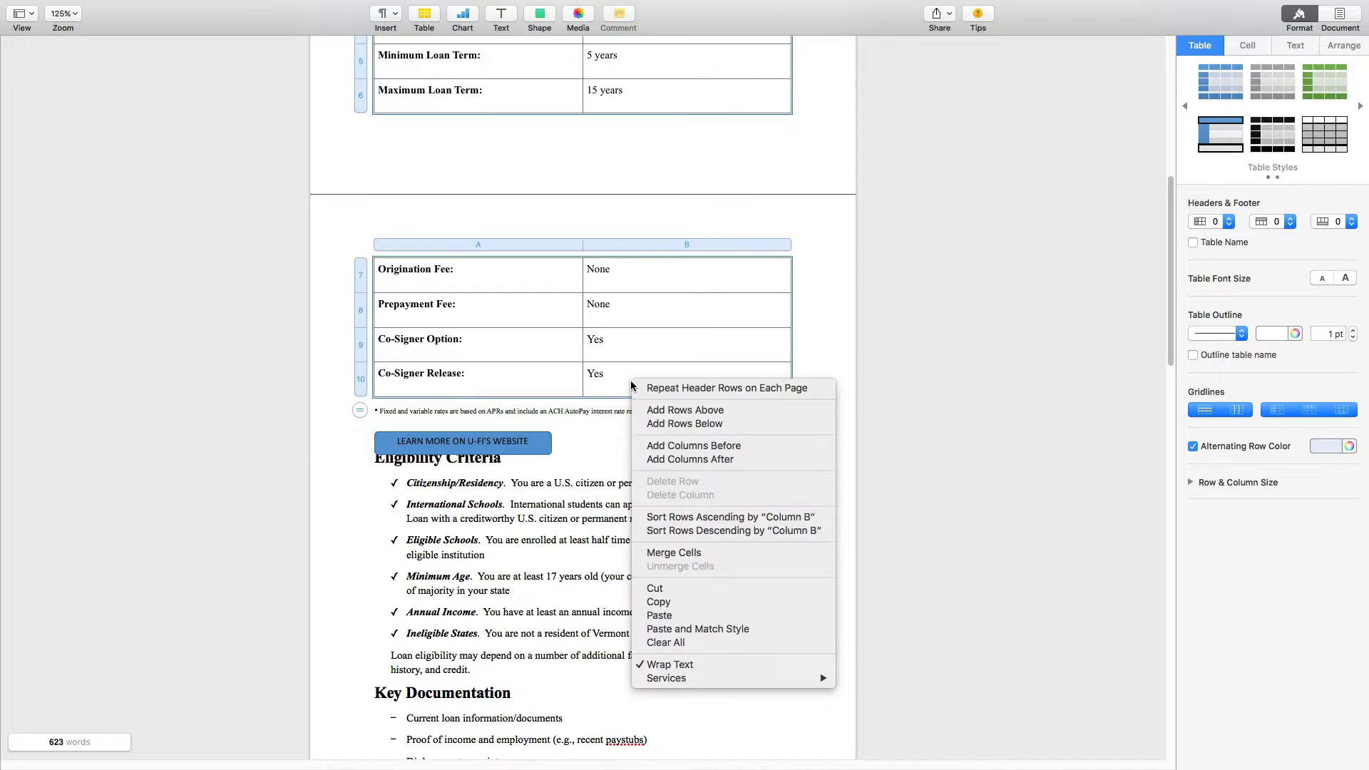
{"action": "left_click", "coordinate": [658, 603]}
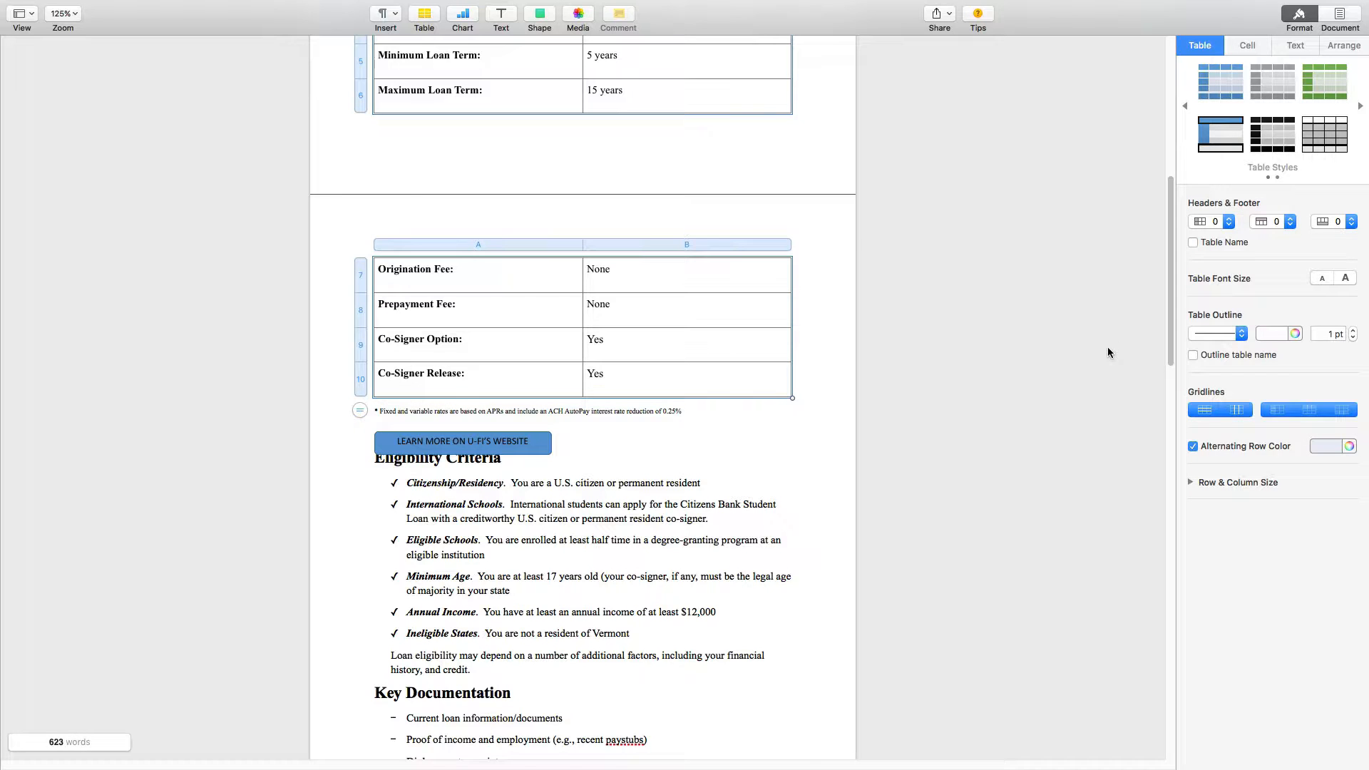
Step: Switch to Numbers and create a new spreadsheet from the Blank template
{"action": "key", "text": "super+space"}
{"action": "type", "text": "excel"}
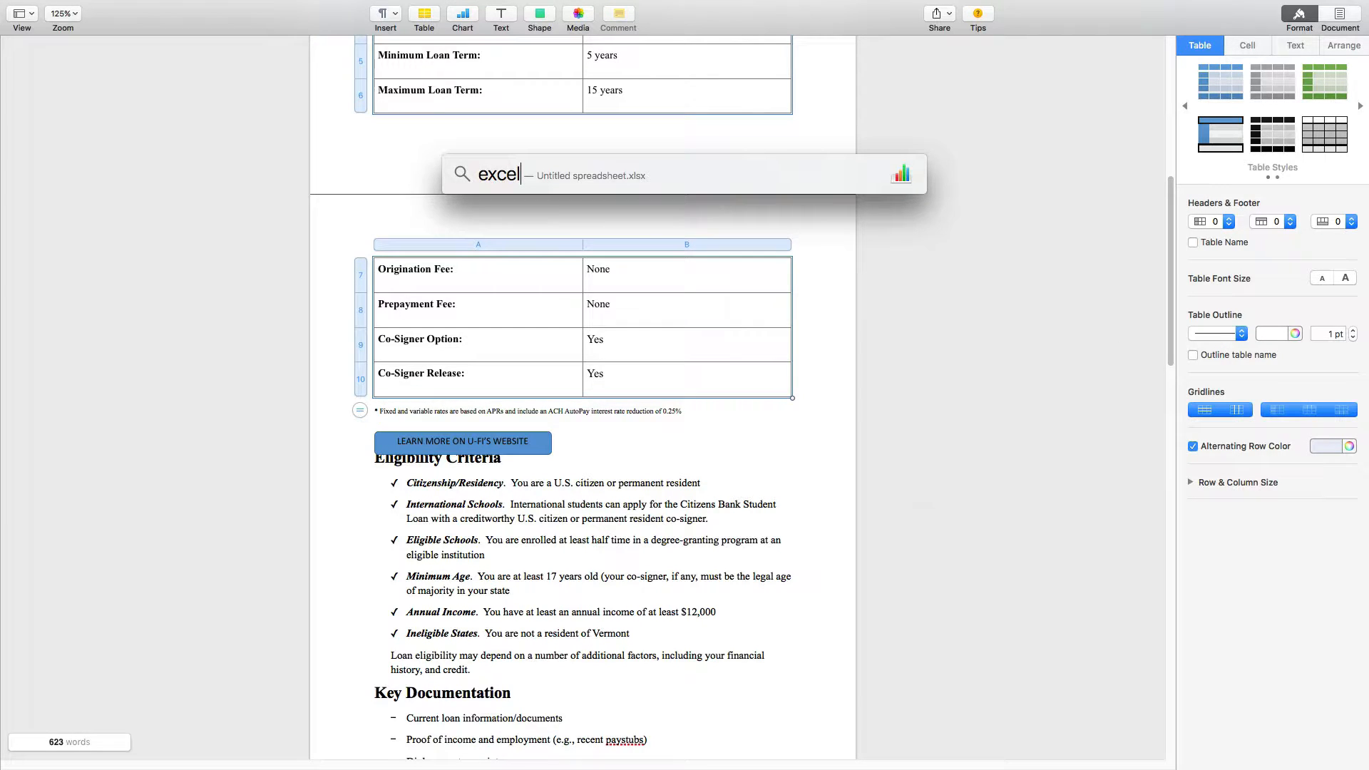
{"action": "key", "text": "Escape"}
{"action": "type", "text": "numb"}
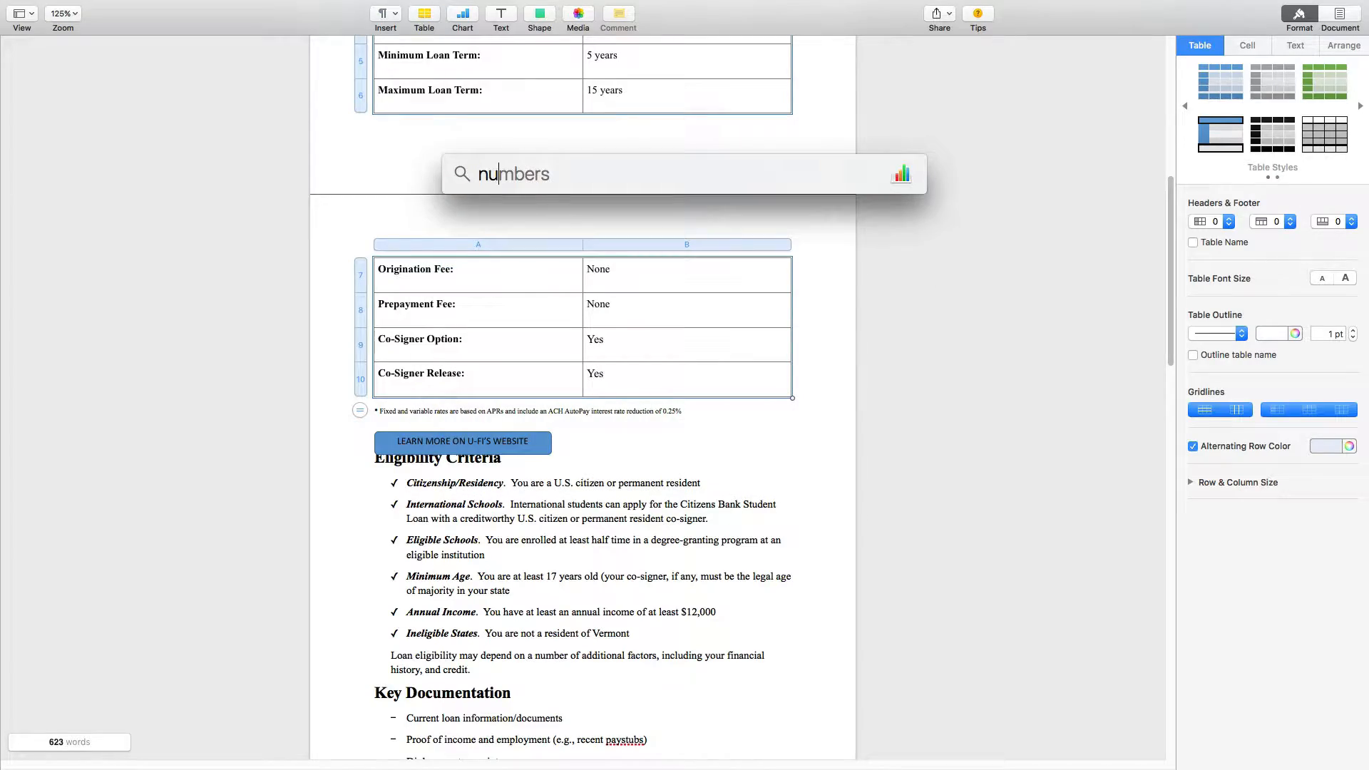
{"action": "key", "text": "Return"}
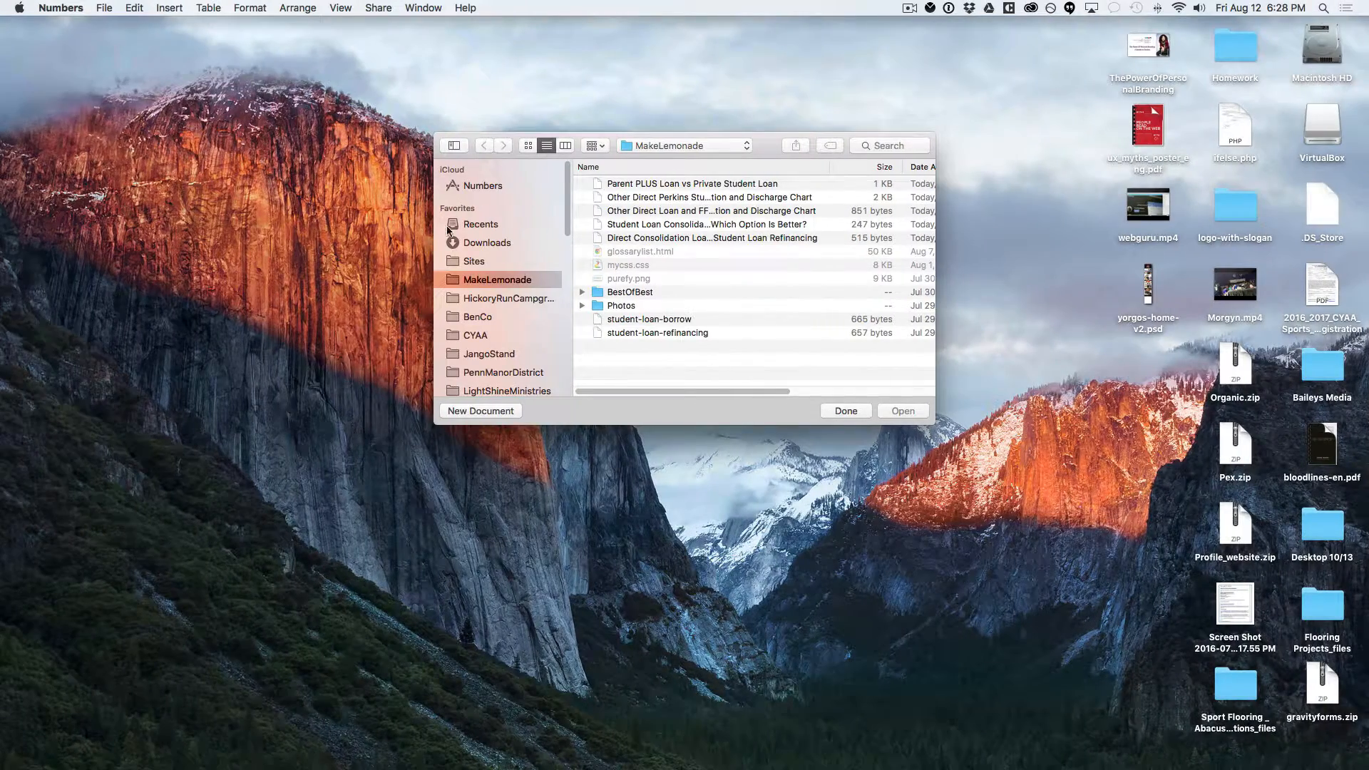
{"action": "left_click", "coordinate": [473, 415]}
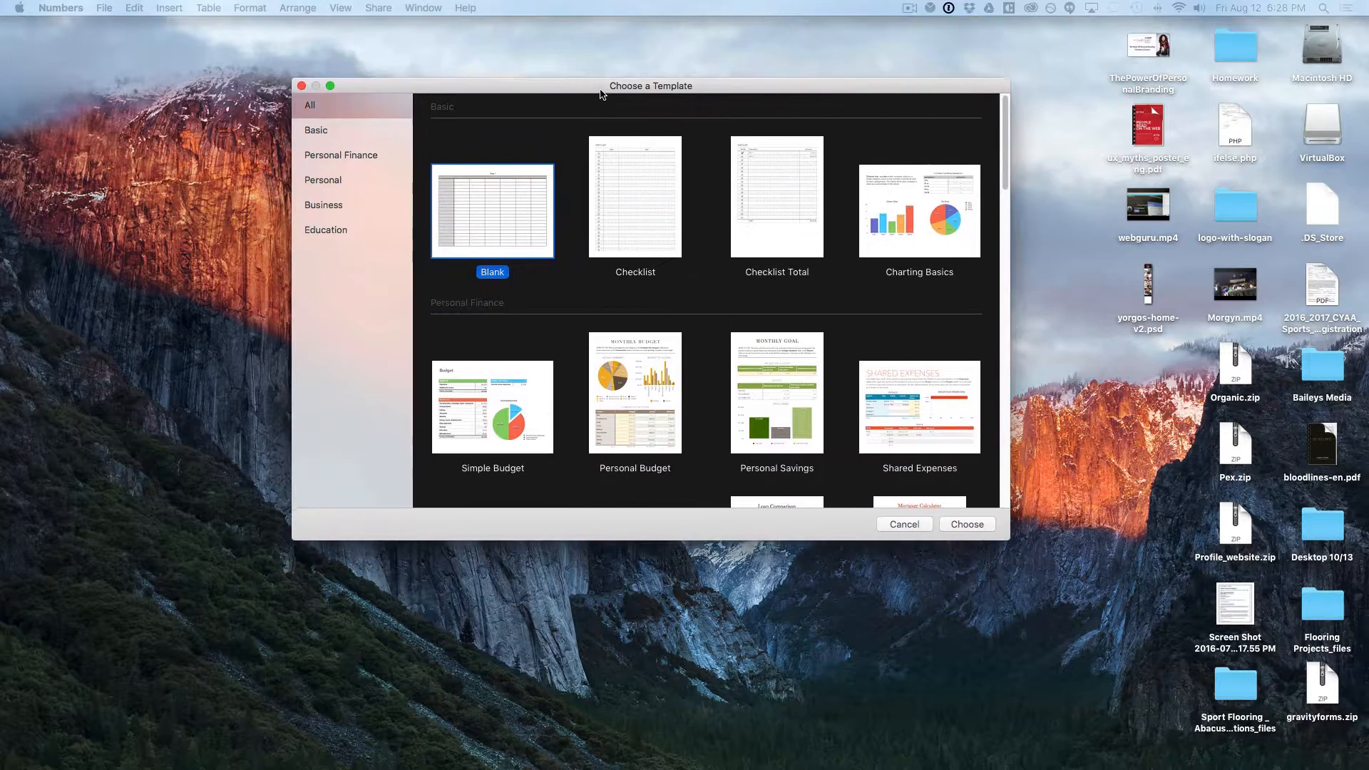
{"action": "double_click", "coordinate": [508, 228]}
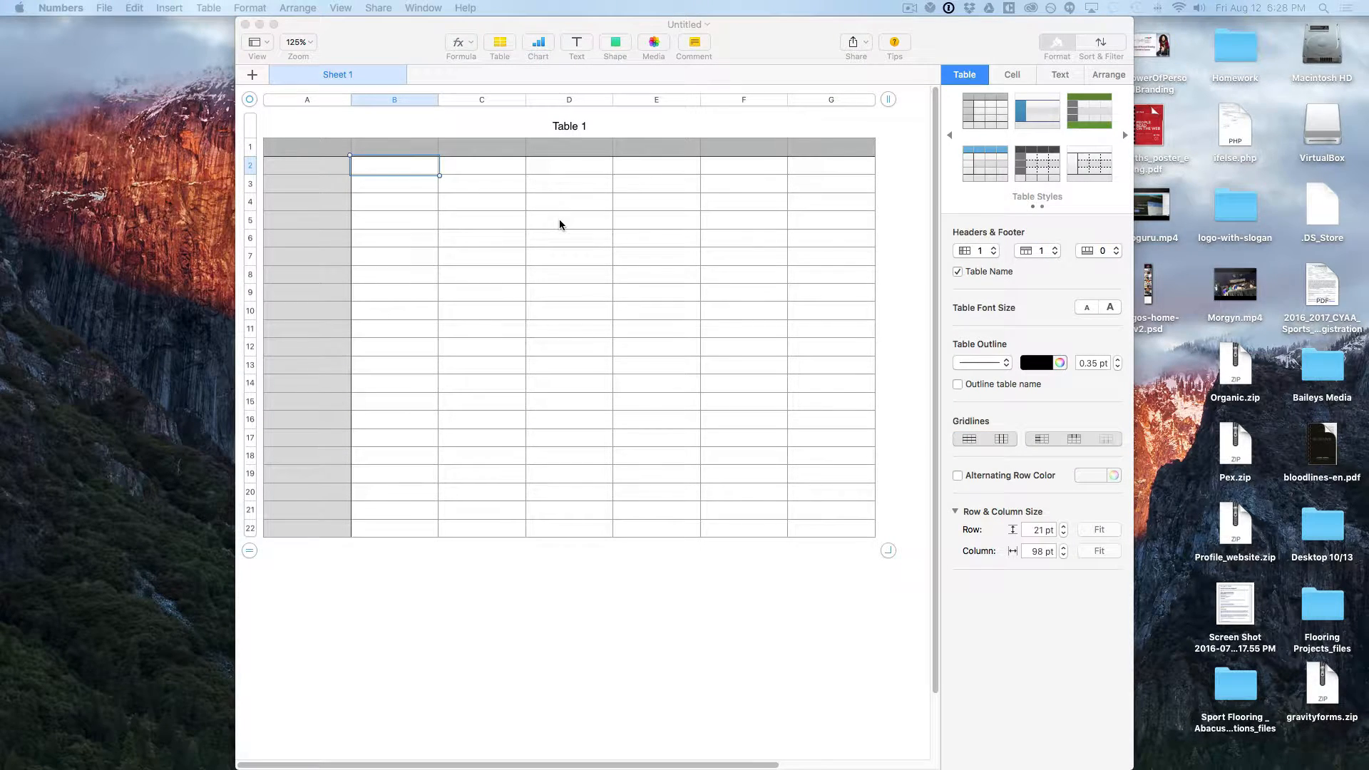
Step: Go back to the Pages document to check the copied table's row and column count, and return to Numbers
{"action": "key", "text": "ctrl+Right"}
{"action": "key", "text": "ctrl+Right"}
{"action": "key", "text": "ctrl+Left"}
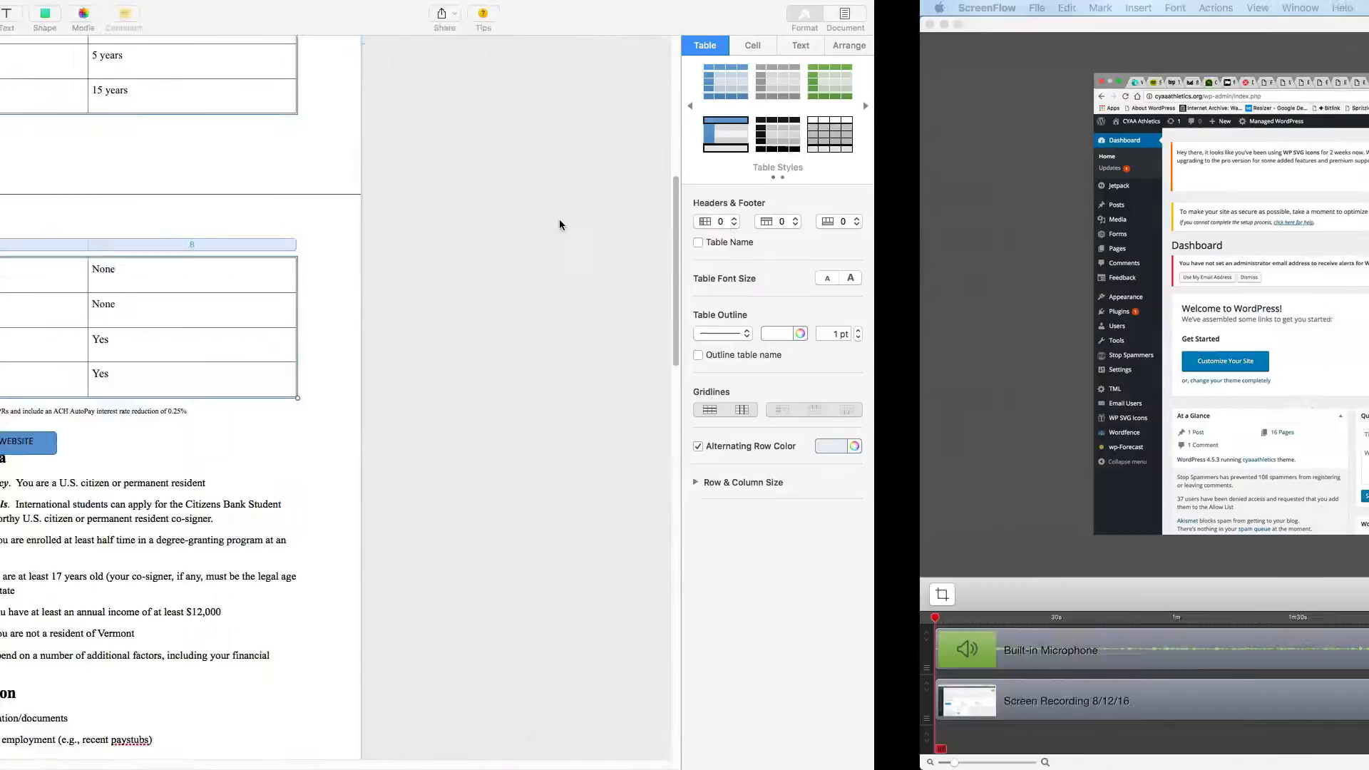
{"action": "scroll", "coordinate": [469, 211], "scroll_direction": "up", "scroll_amount": 8}
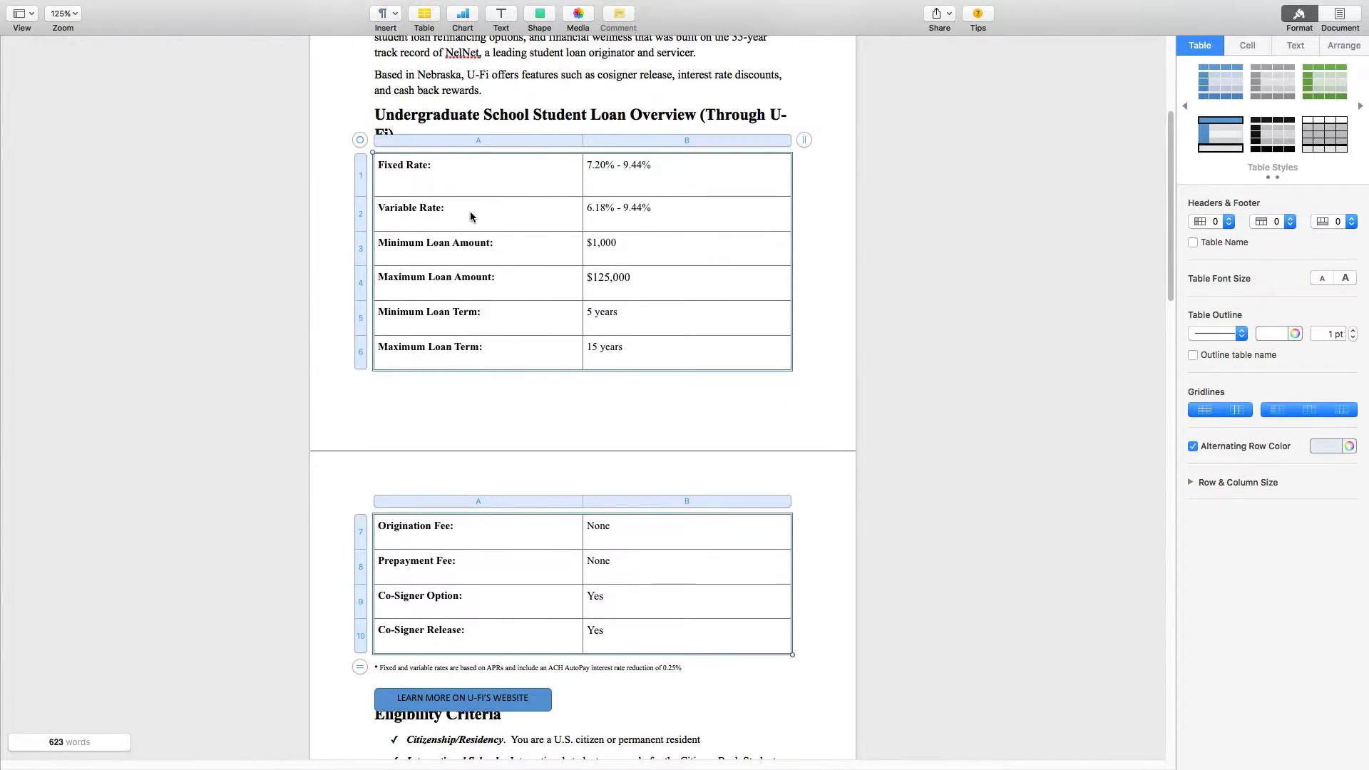
{"action": "scroll", "coordinate": [469, 211], "scroll_direction": "down", "scroll_amount": 3}
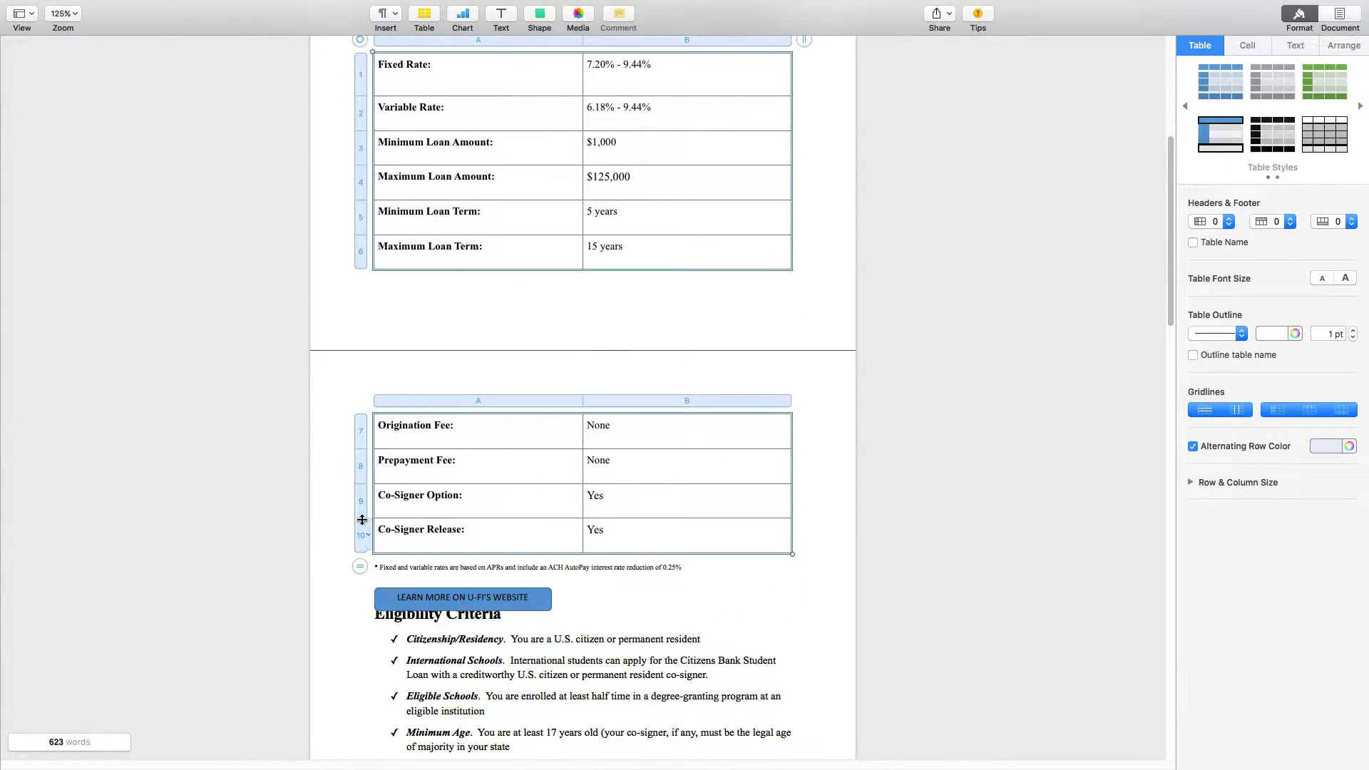
{"action": "key", "text": "ctrl+Left"}
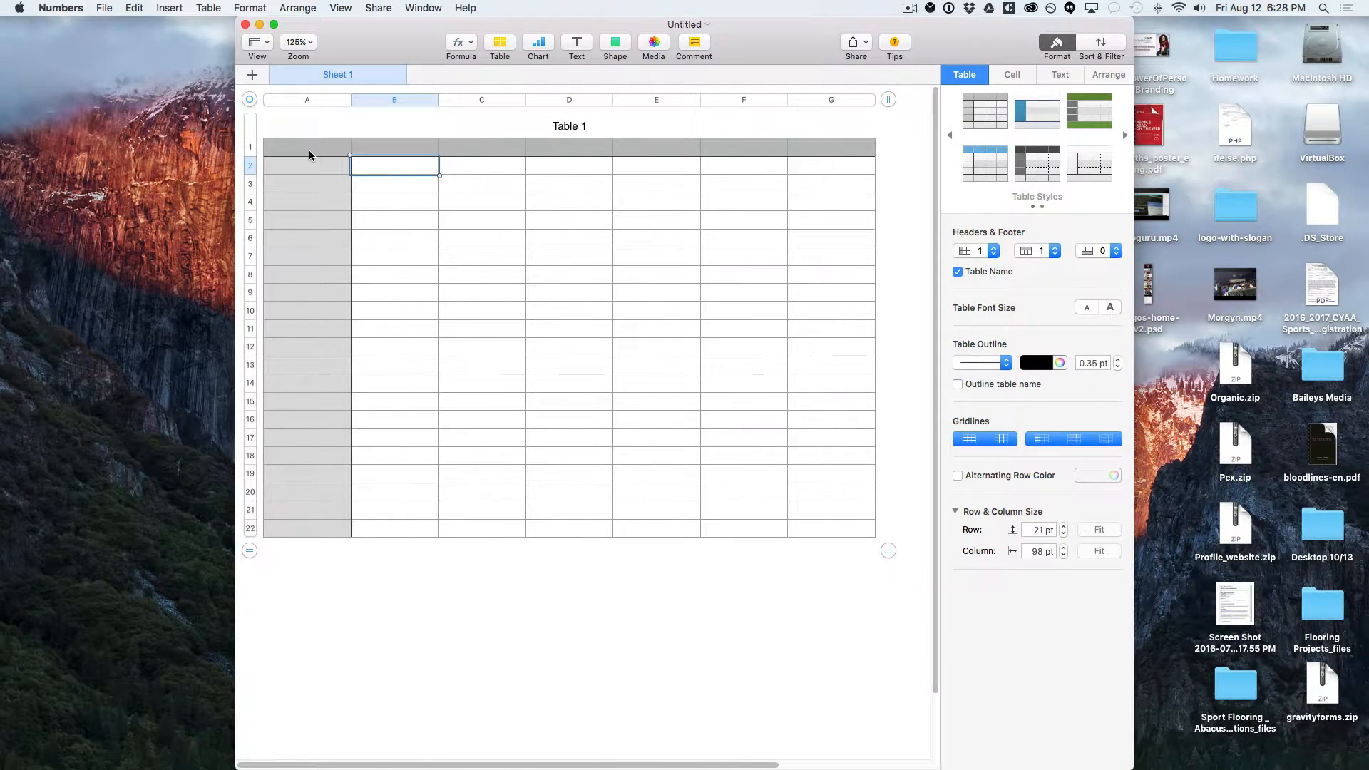
Step: Paste the copied loan table into cells A1 through B10 of the blank spreadsheet
{"action": "left_click", "coordinate": [308, 146]}
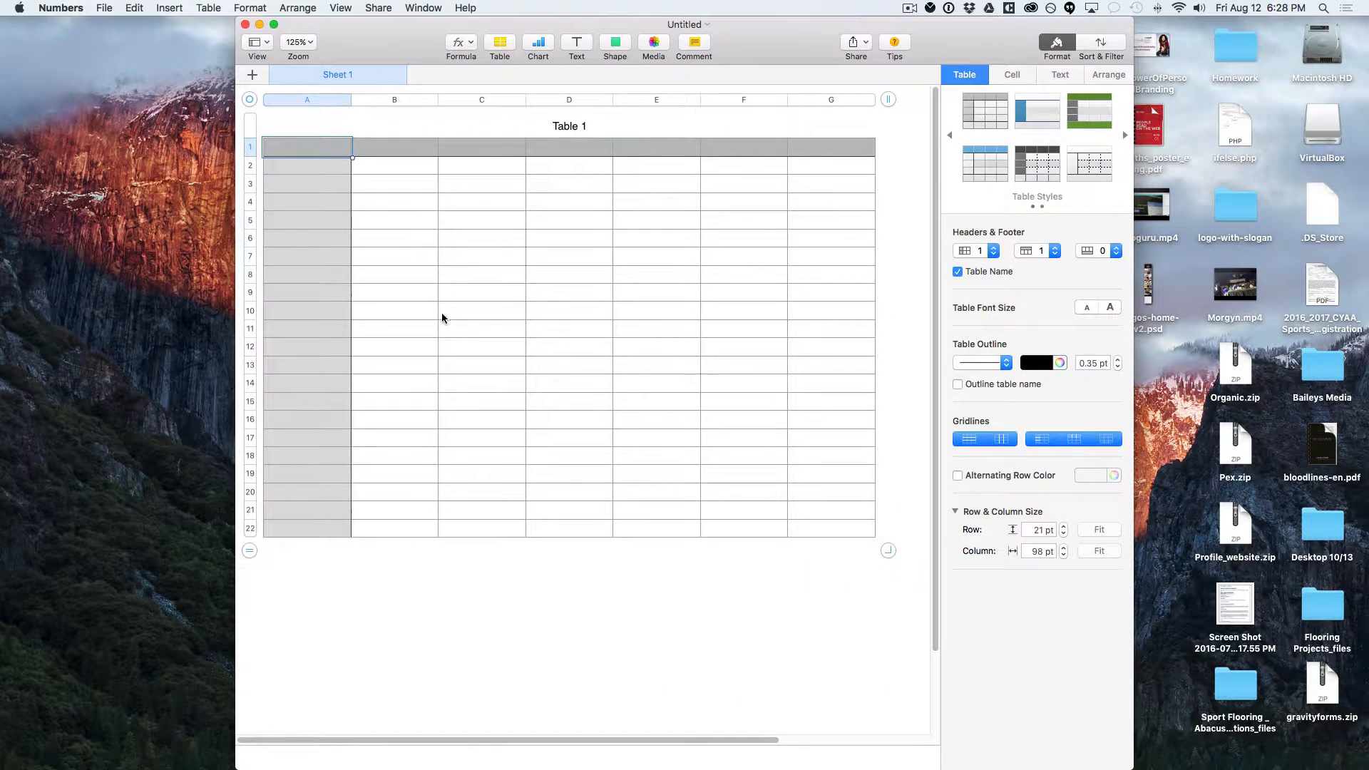
{"action": "left_click", "coordinate": [421, 315], "text": "shift"}
{"action": "right_click", "coordinate": [420, 315]}
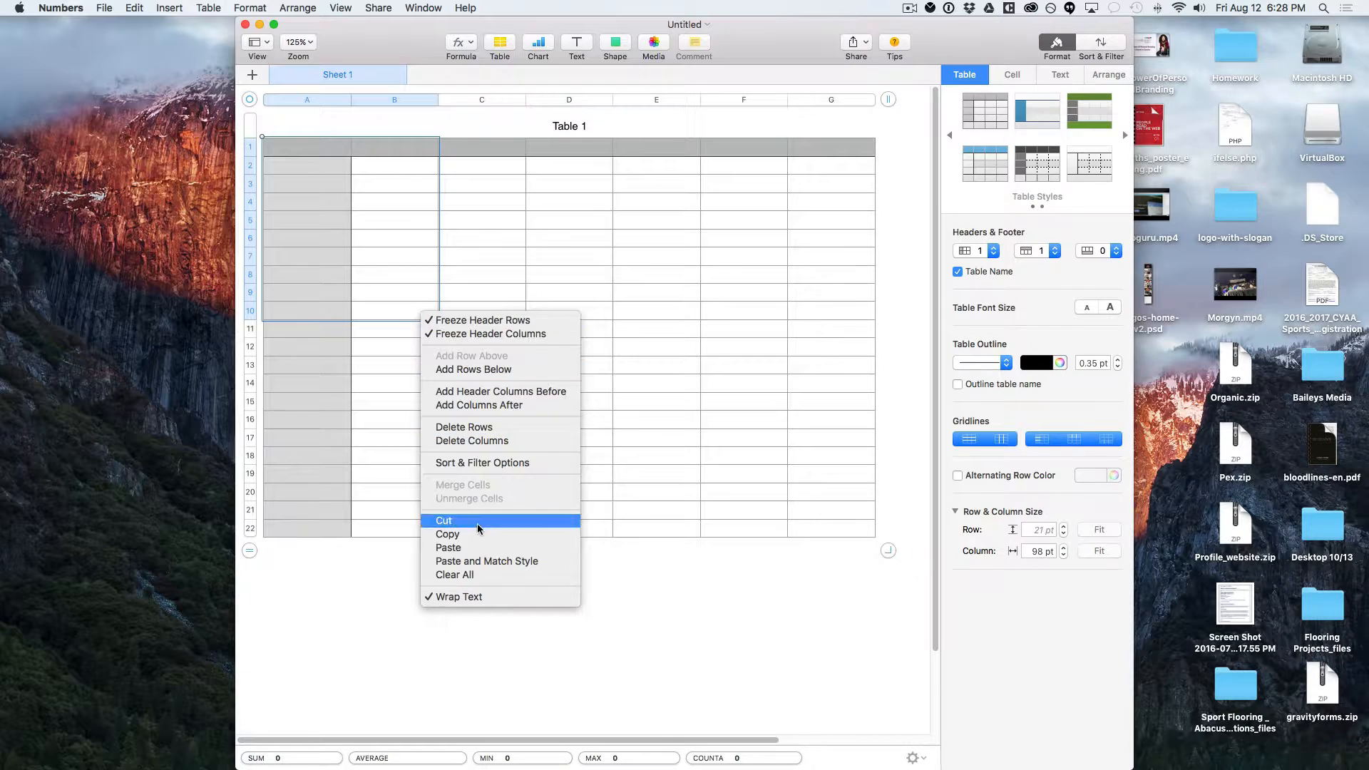
{"action": "left_click", "coordinate": [468, 548]}
Step: Delete the empty columns C through G from the spreadsheet table
{"action": "left_click", "coordinate": [483, 100]}
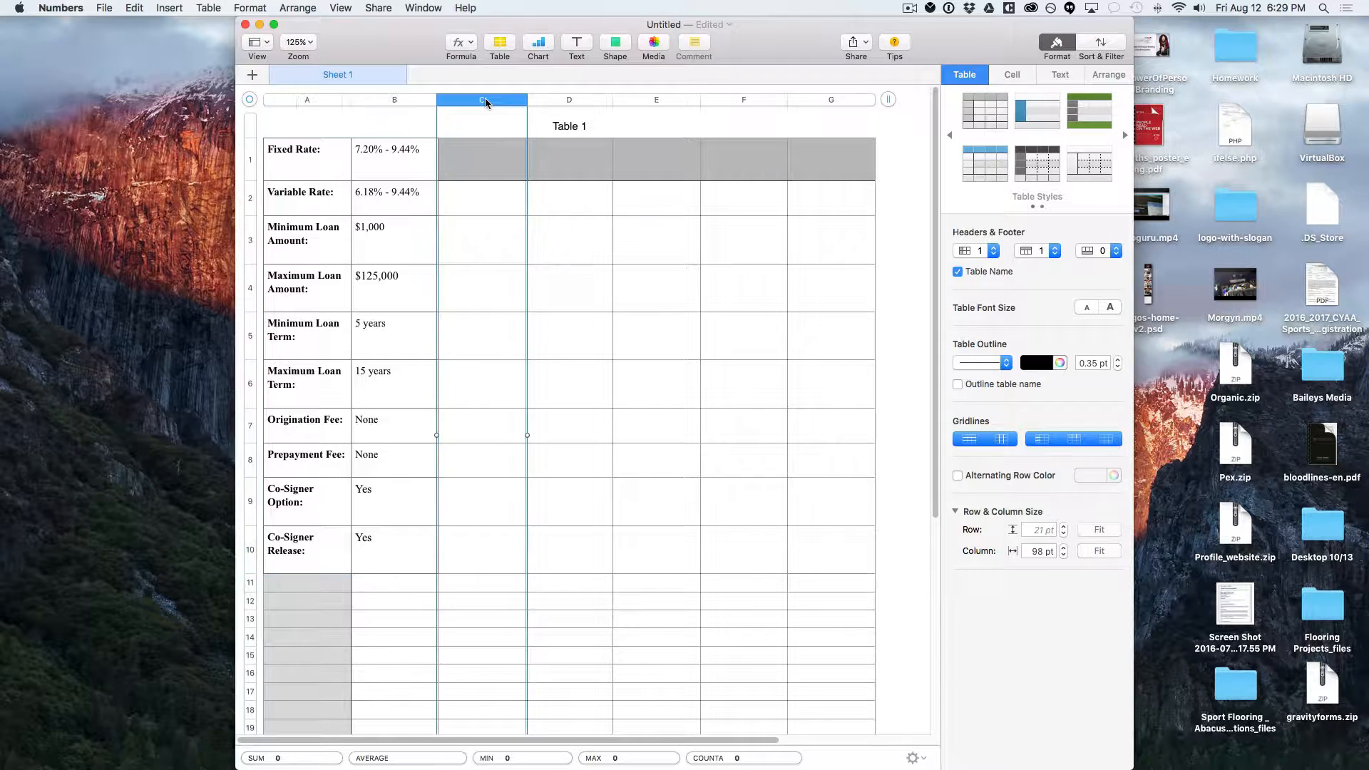
{"action": "left_click", "coordinate": [804, 100], "text": "shift"}
{"action": "right_click", "coordinate": [805, 100]}
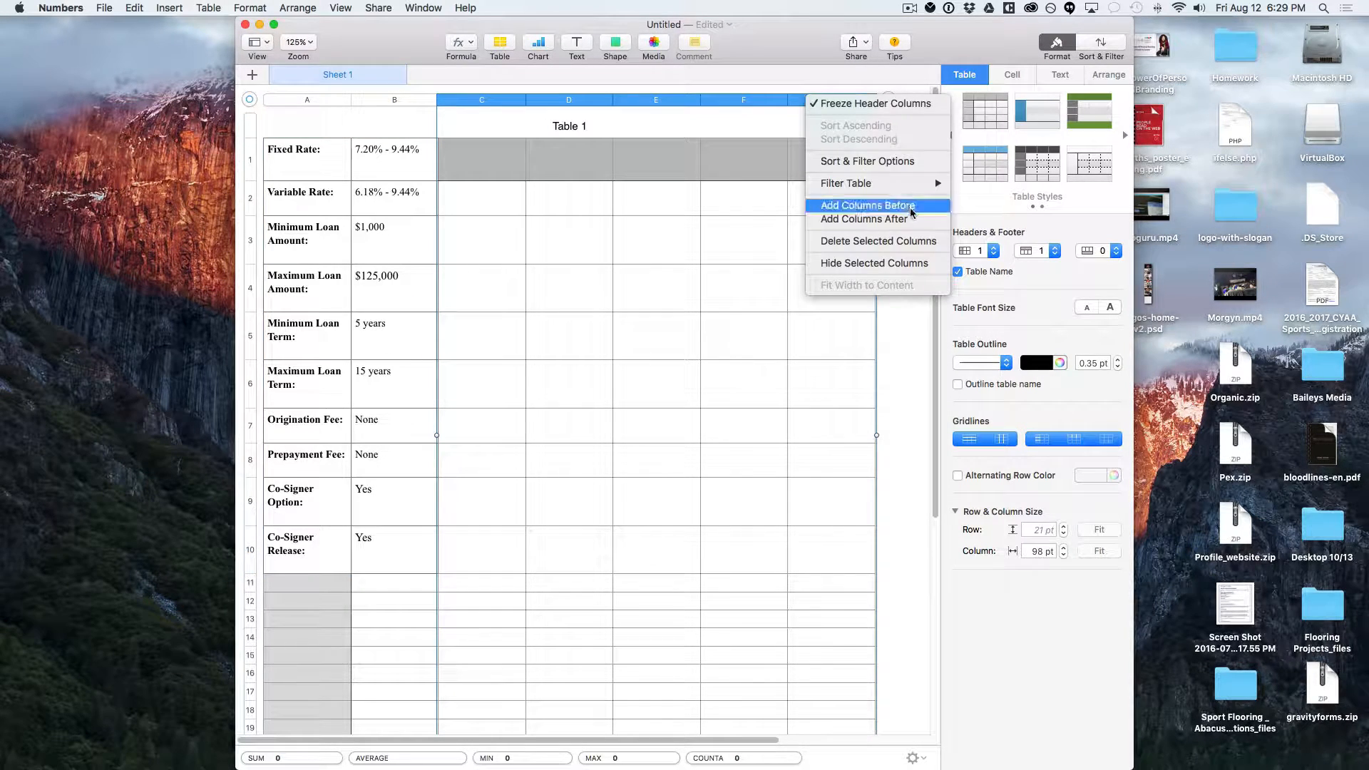
{"action": "left_click", "coordinate": [867, 242]}
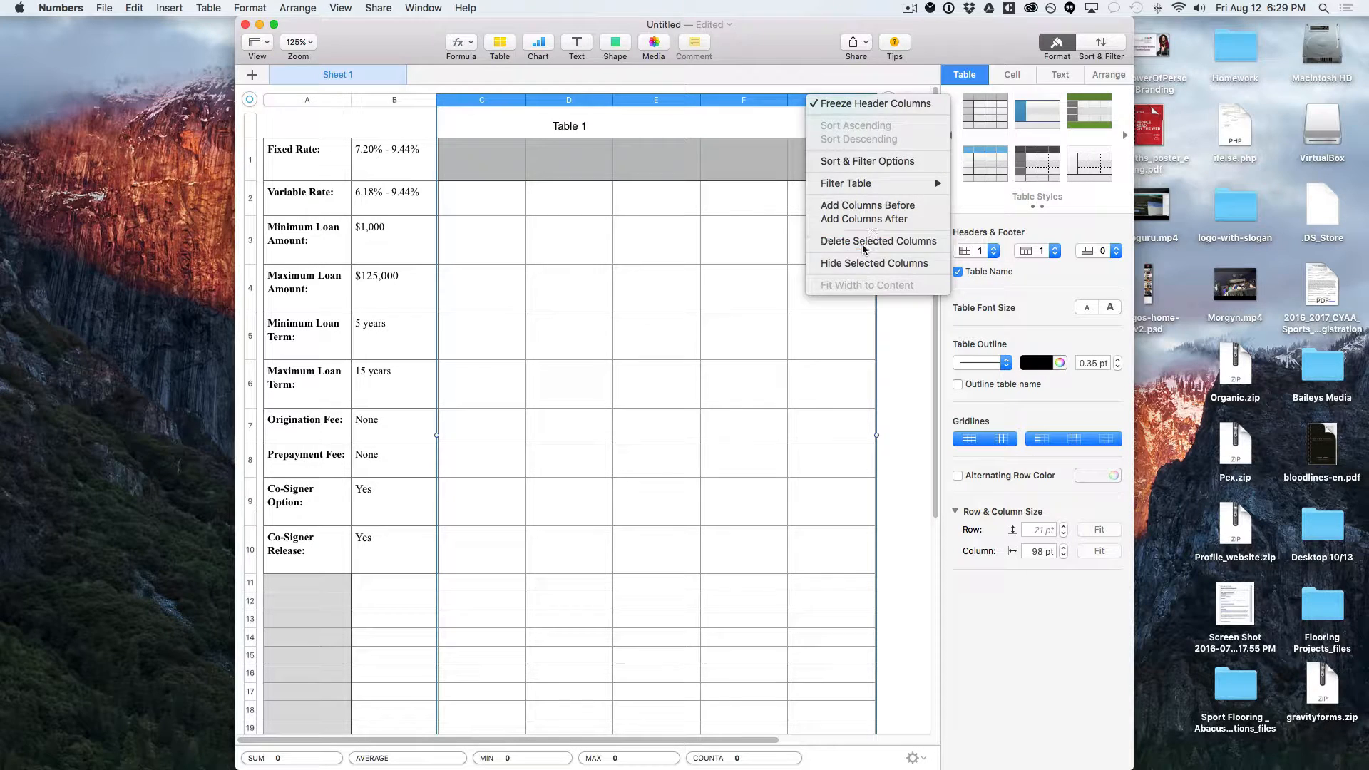
Step: Delete the empty rows 11 through 22 below the Co-Signer Release row
{"action": "left_click", "coordinate": [249, 582]}
{"action": "left_click", "coordinate": [248, 727], "text": "shift"}
{"action": "scroll", "coordinate": [247, 729], "scroll_direction": "down", "scroll_amount": 3}
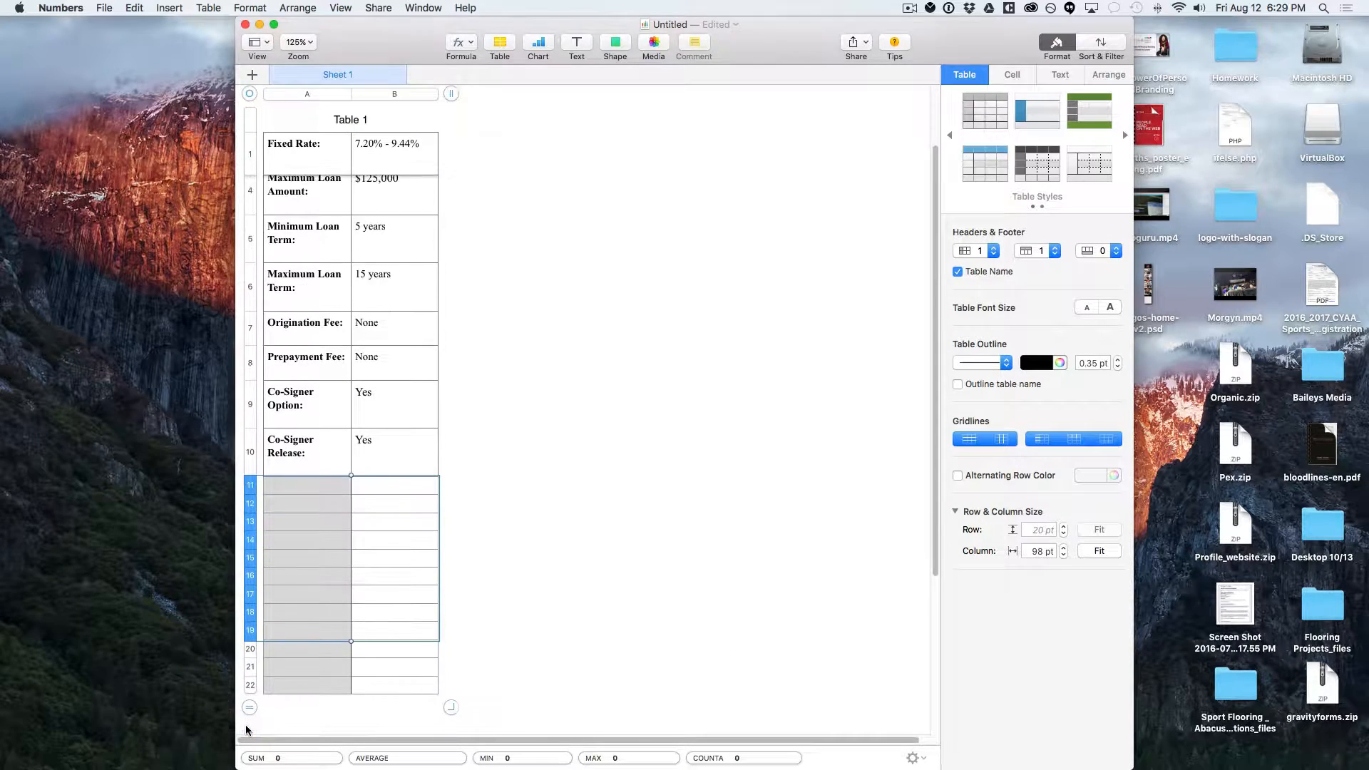
{"action": "left_click", "coordinate": [246, 686], "text": "shift"}
{"action": "left_click", "coordinate": [249, 683]}
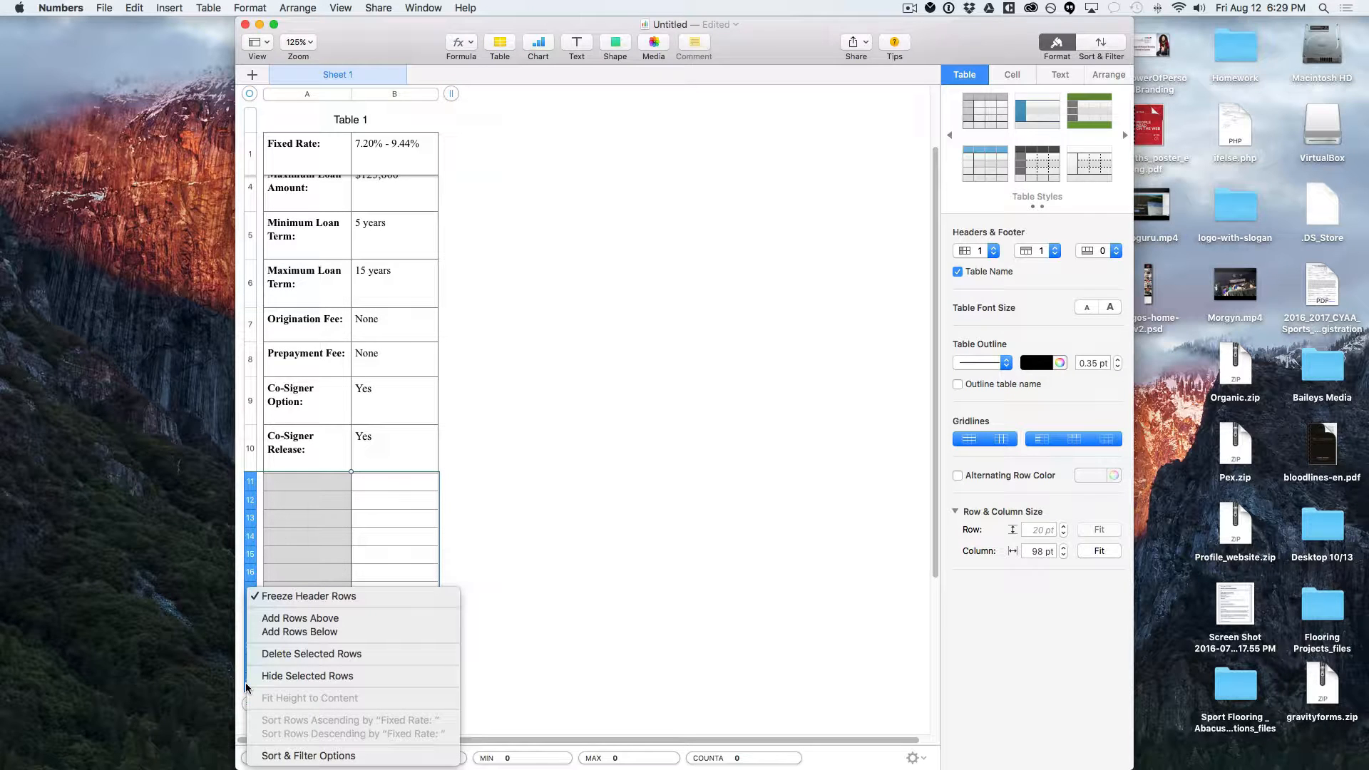
{"action": "left_click", "coordinate": [307, 654]}
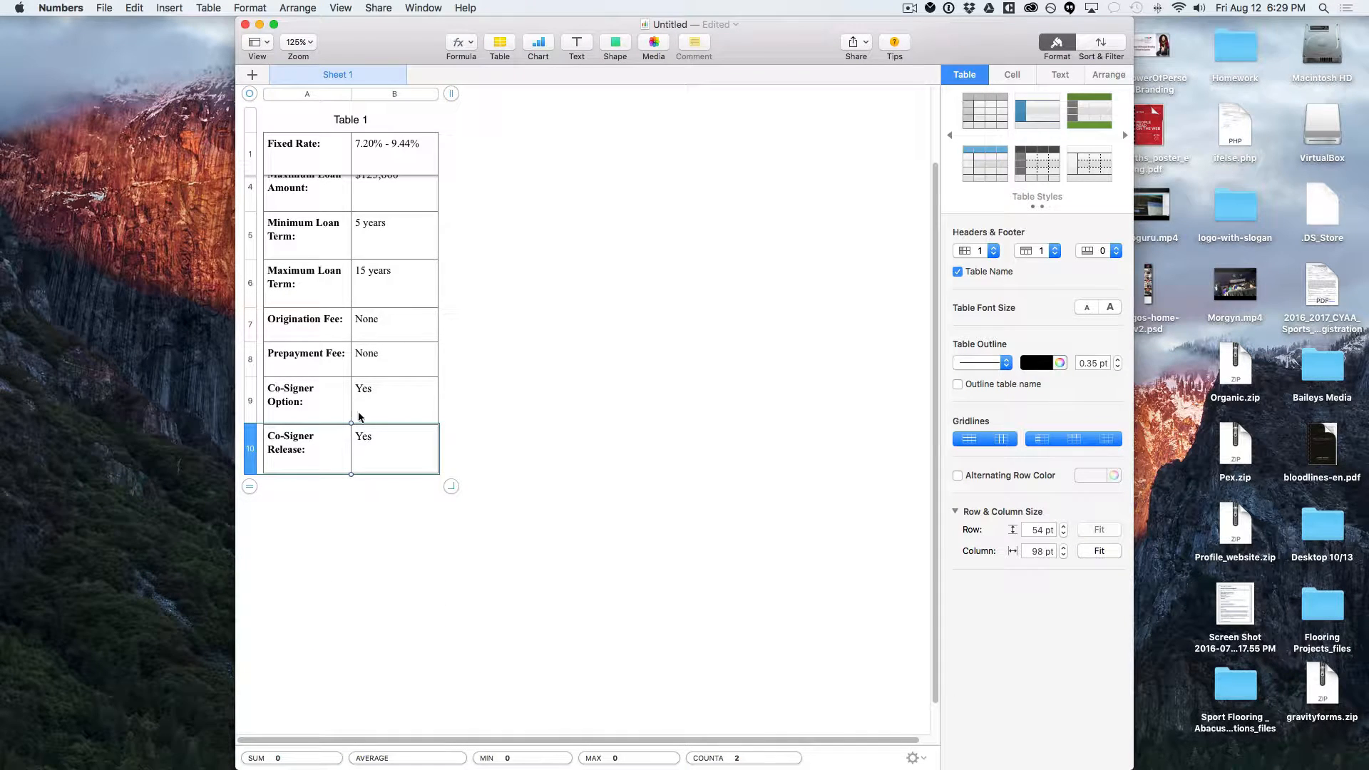
Step: Copy the heading "Undergraduate School Student Loan Overview (Through U-Fi)" from the Pages document
{"action": "scroll", "coordinate": [417, 405], "scroll_direction": "up", "scroll_amount": 3}
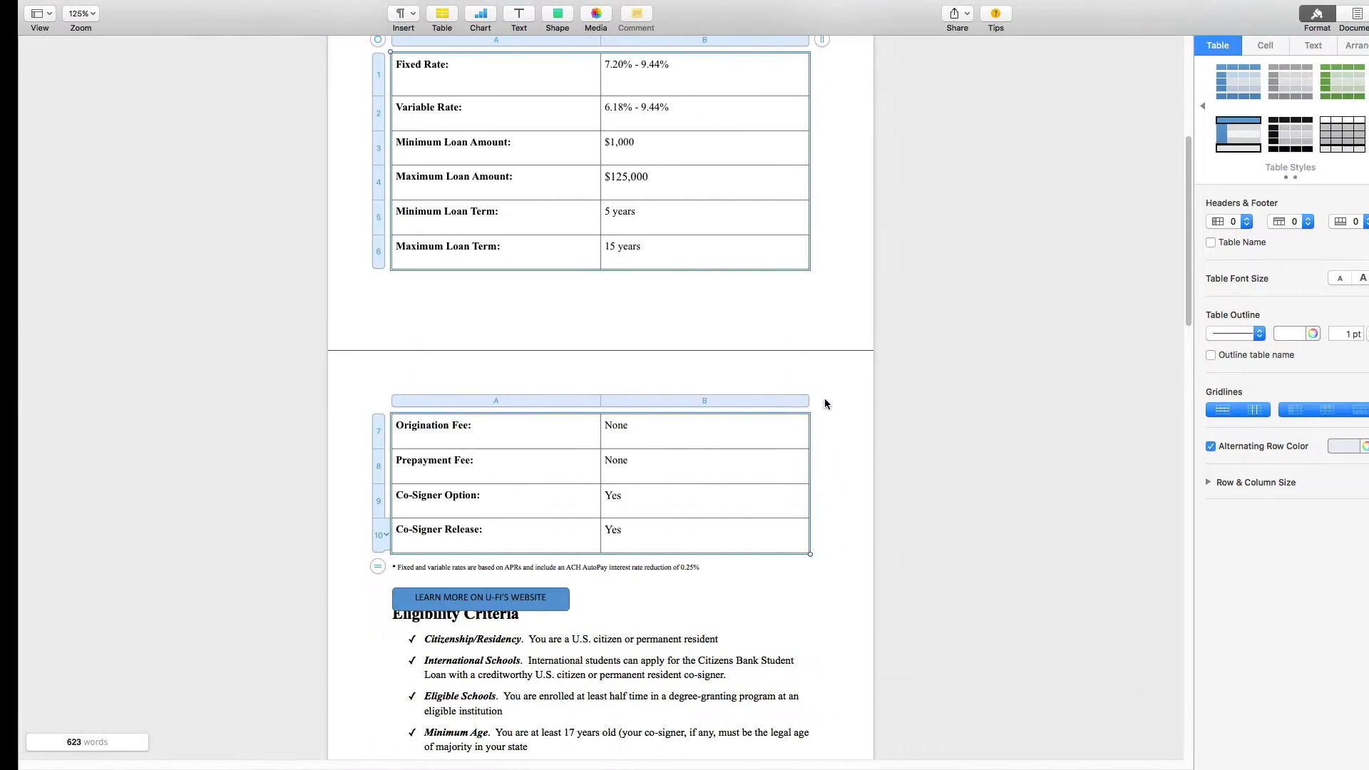
{"action": "scroll", "coordinate": [813, 389], "scroll_direction": "up", "scroll_amount": 5}
{"action": "triple_click", "coordinate": [621, 360]}
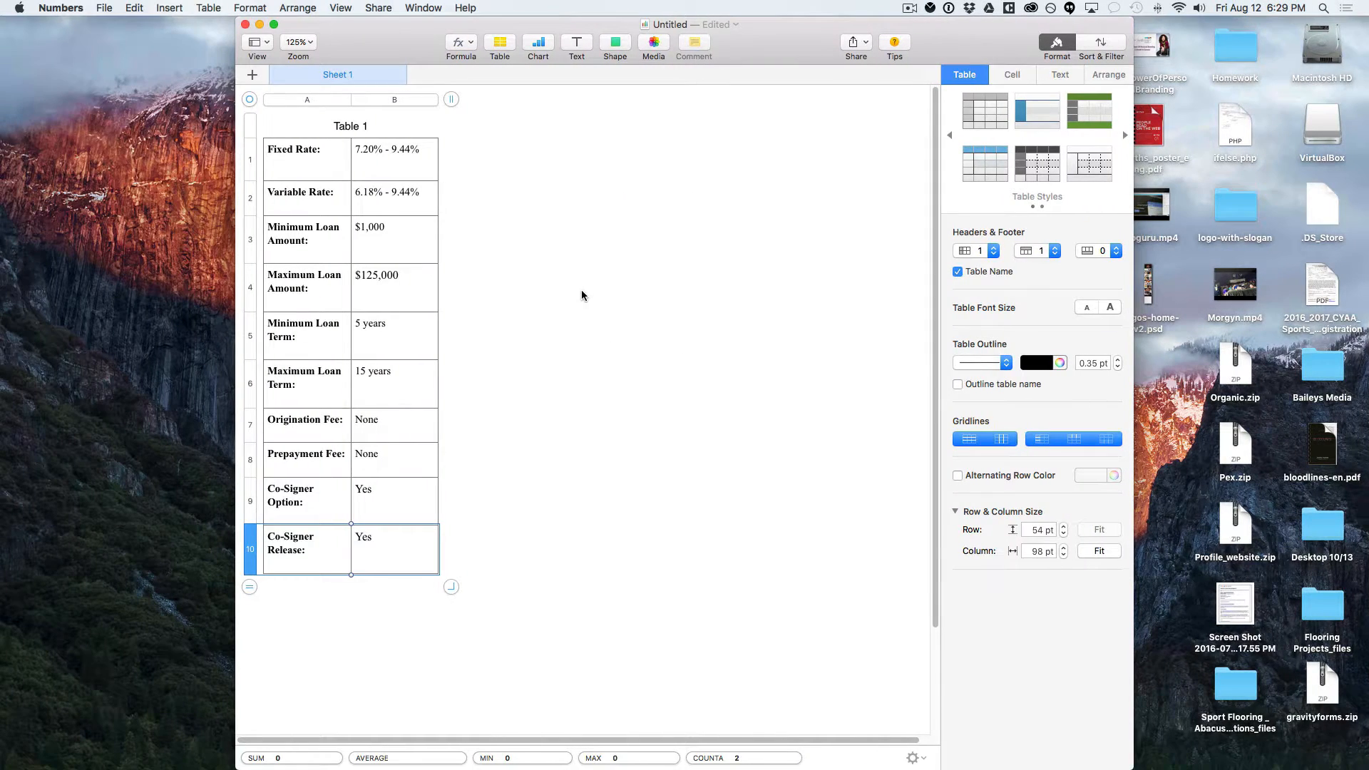
Step: Export the Numbers spreadsheet as a UTF-8 CSV into the MakeLemonade folder, pasting the copied heading as its file name
{"action": "left_click", "coordinate": [579, 293]}
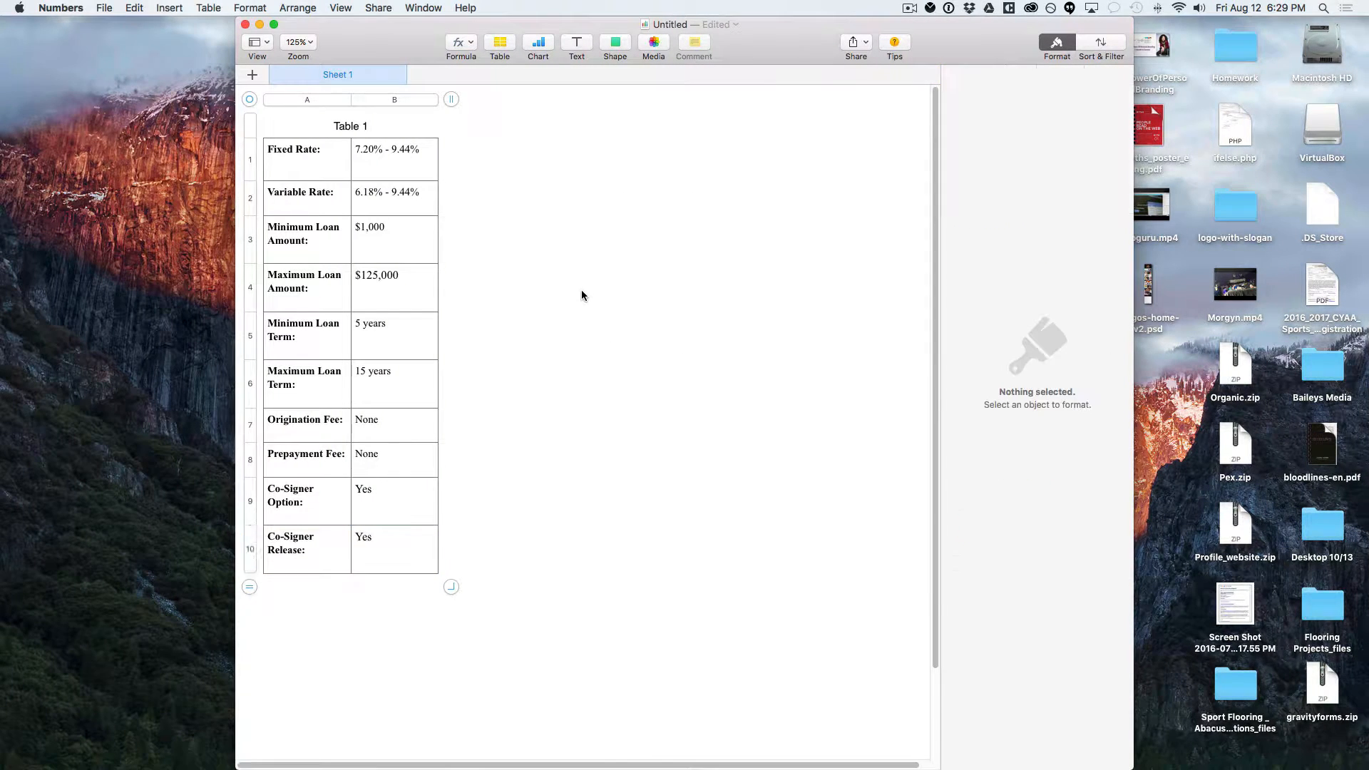
{"action": "left_click", "coordinate": [104, 8]}
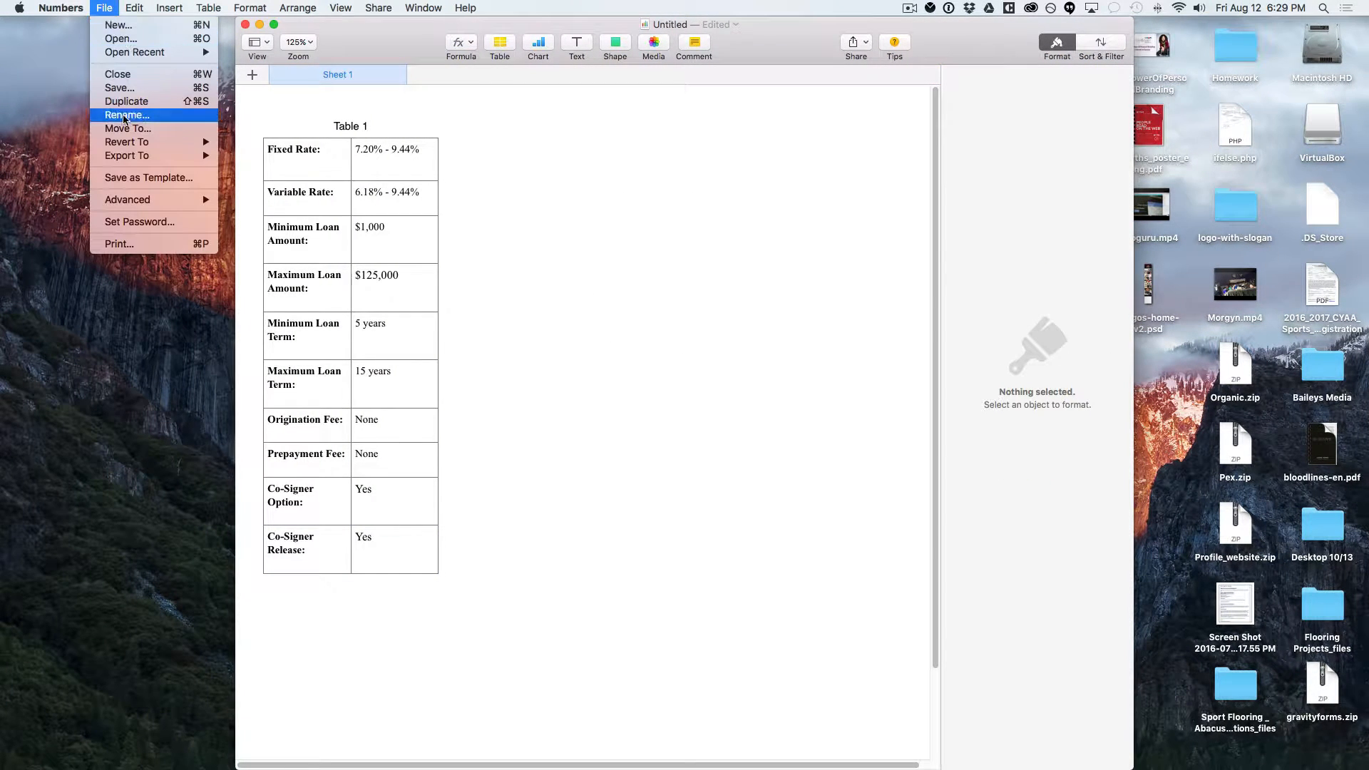
{"action": "mouse_move", "coordinate": [159, 143]}
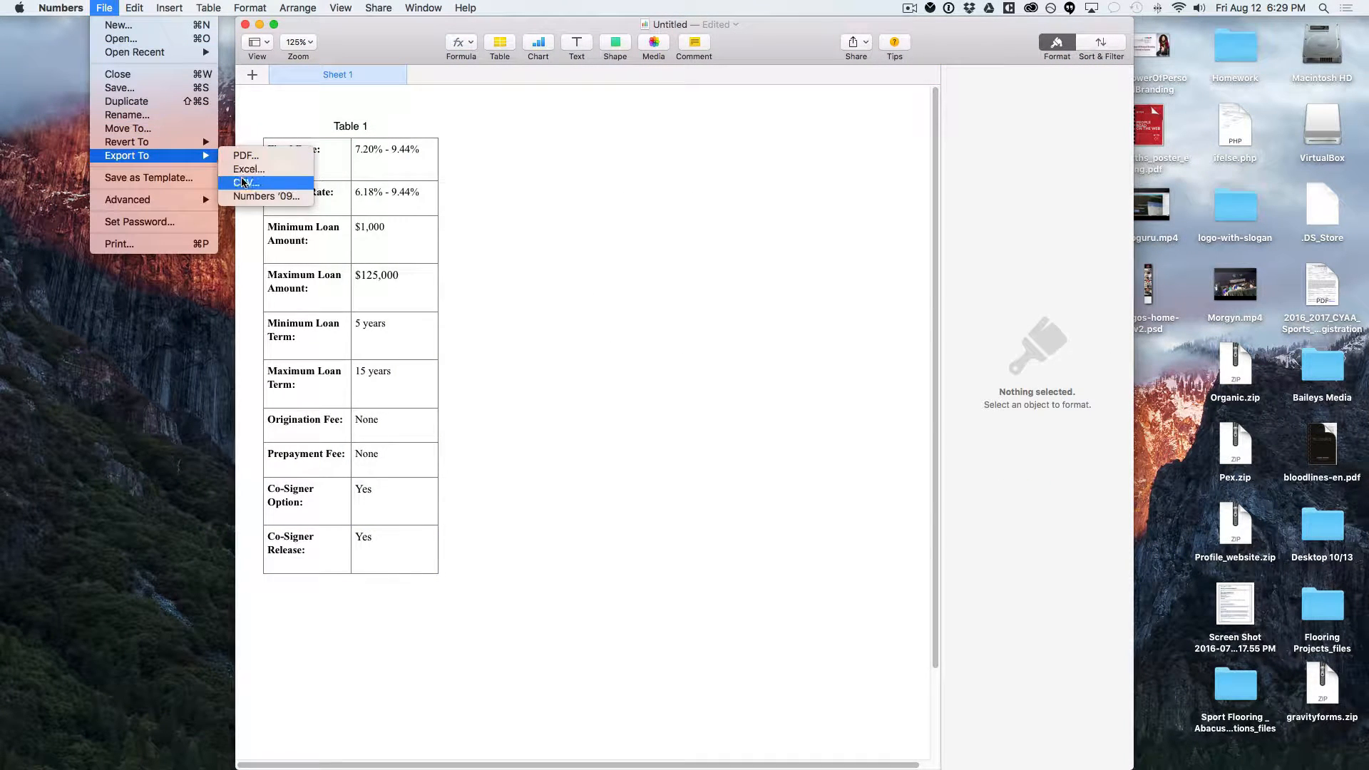
{"action": "left_click", "coordinate": [242, 183]}
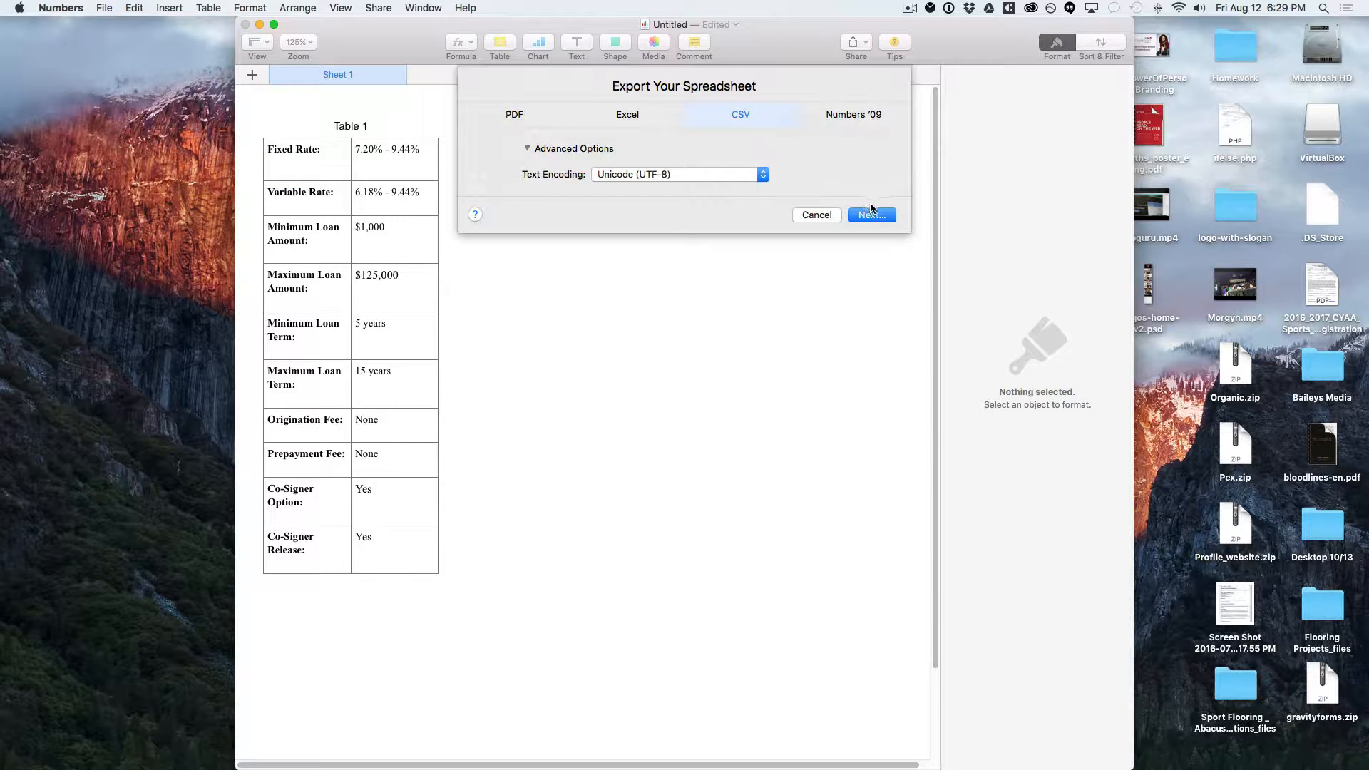
{"action": "left_click", "coordinate": [871, 214]}
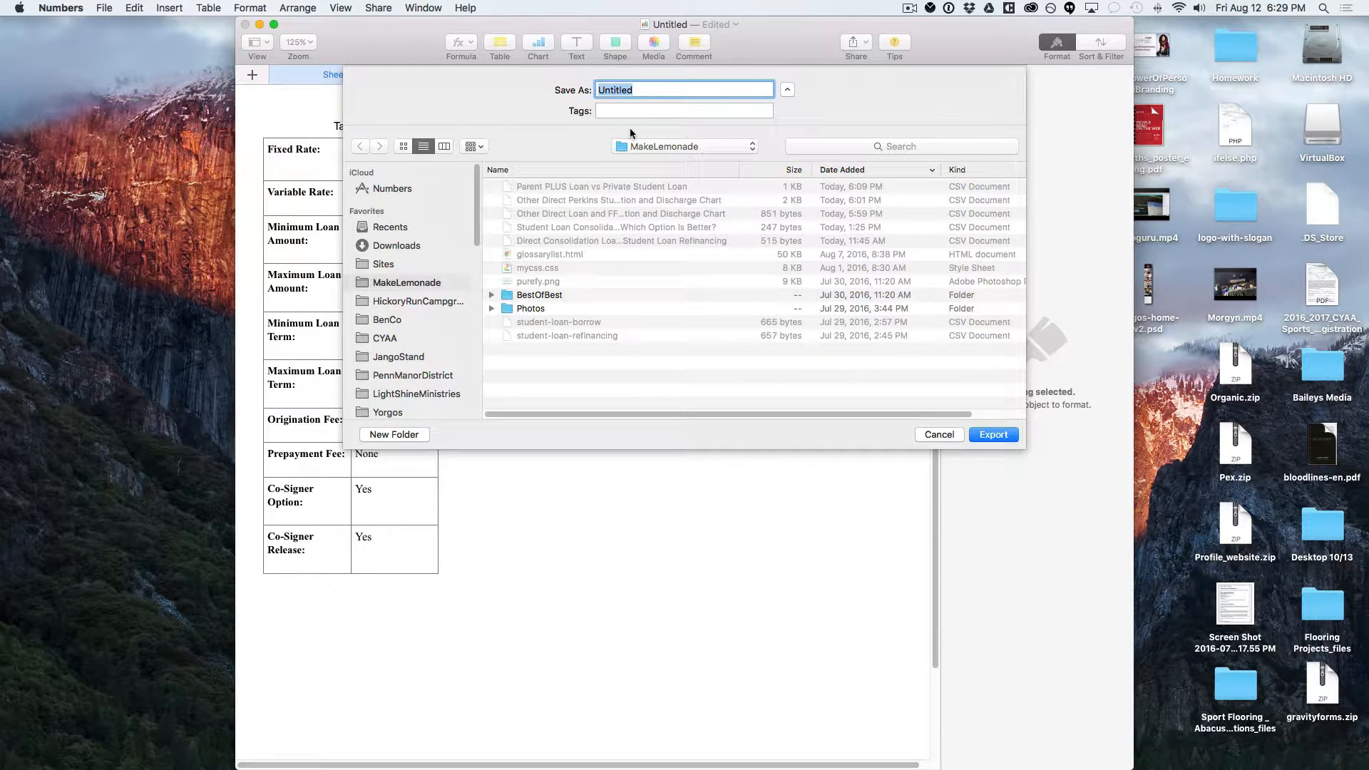
{"action": "key", "text": "super+v"}
{"action": "key", "text": "Return"}
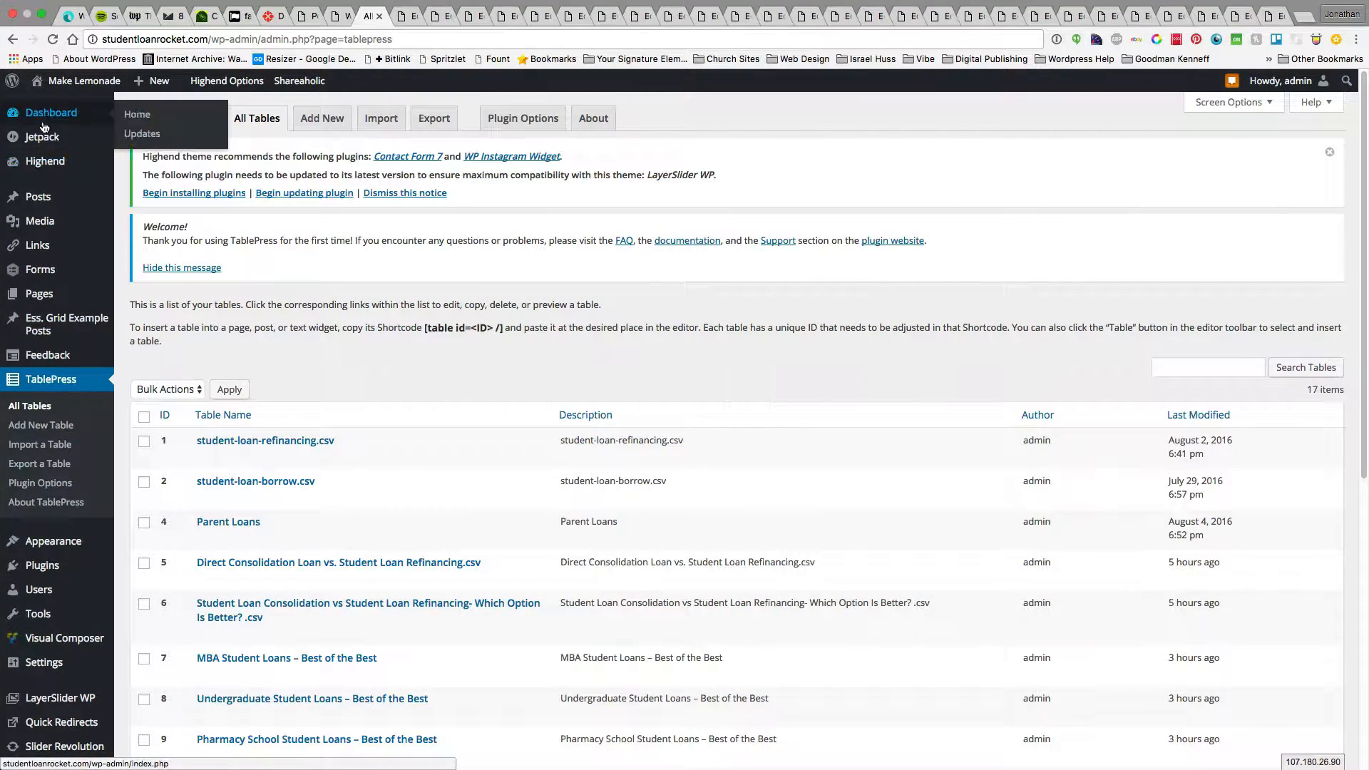
Step: Import the file "Undergraduate School Student Loan Overview (Through U-Fi) .csv" from the MakeLemonade folder into TablePress as a new table in CSV format
{"action": "left_click", "coordinate": [28, 406]}
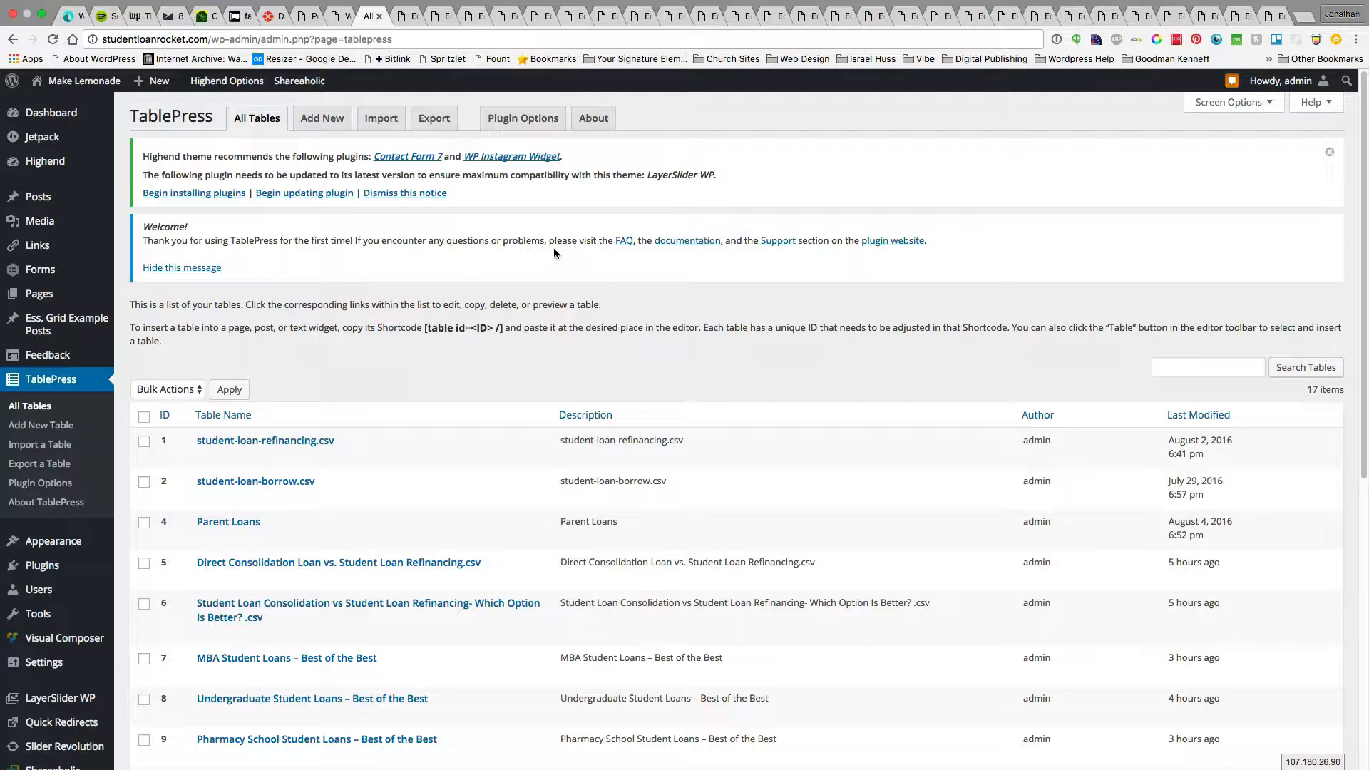
{"action": "left_click", "coordinate": [378, 121]}
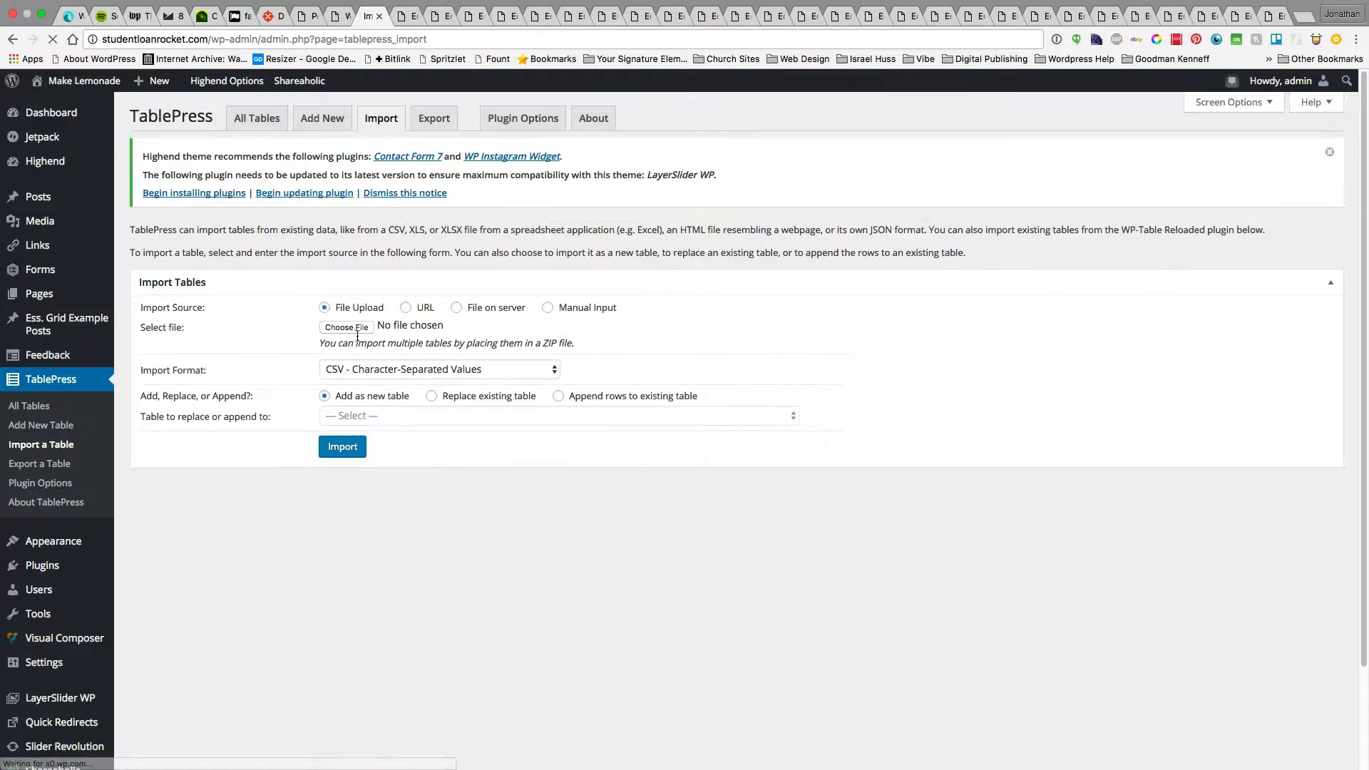
{"action": "left_click", "coordinate": [350, 327]}
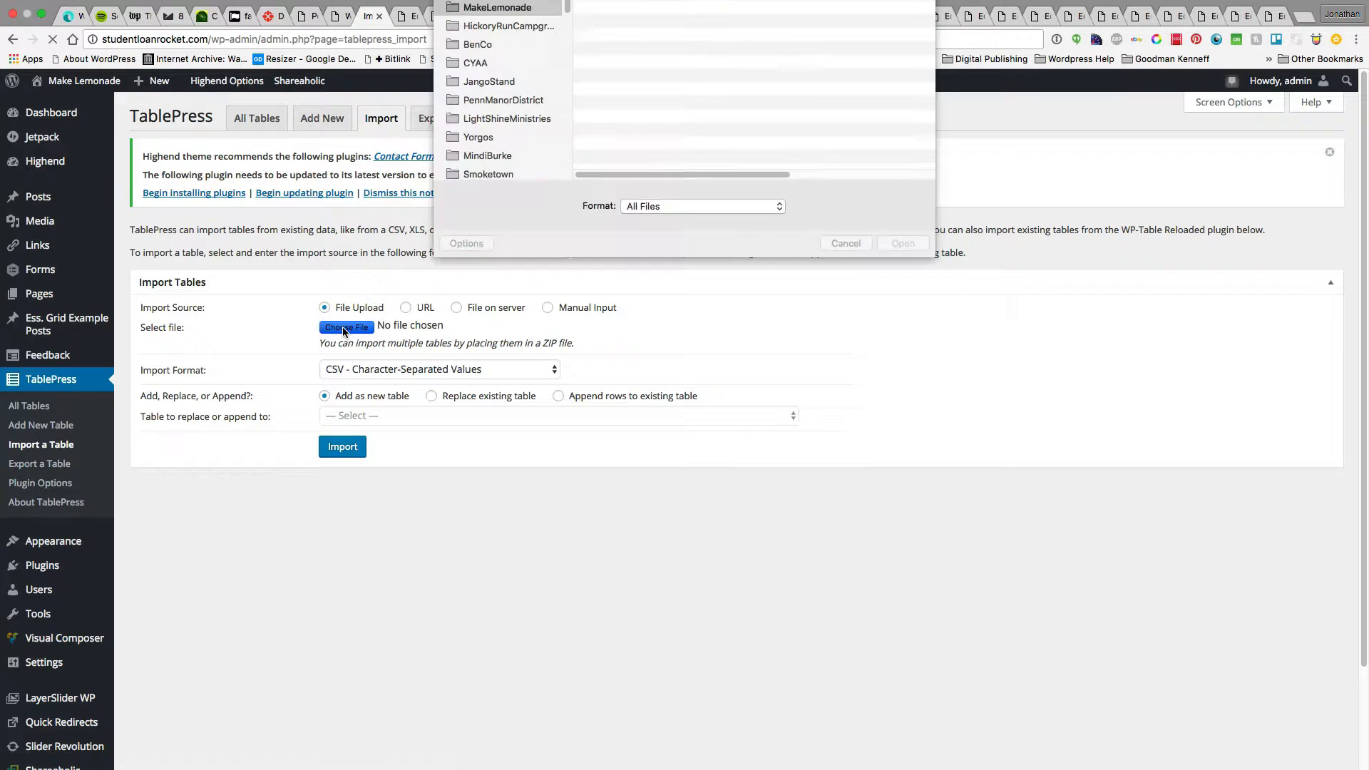
{"action": "left_click", "coordinate": [699, 52]}
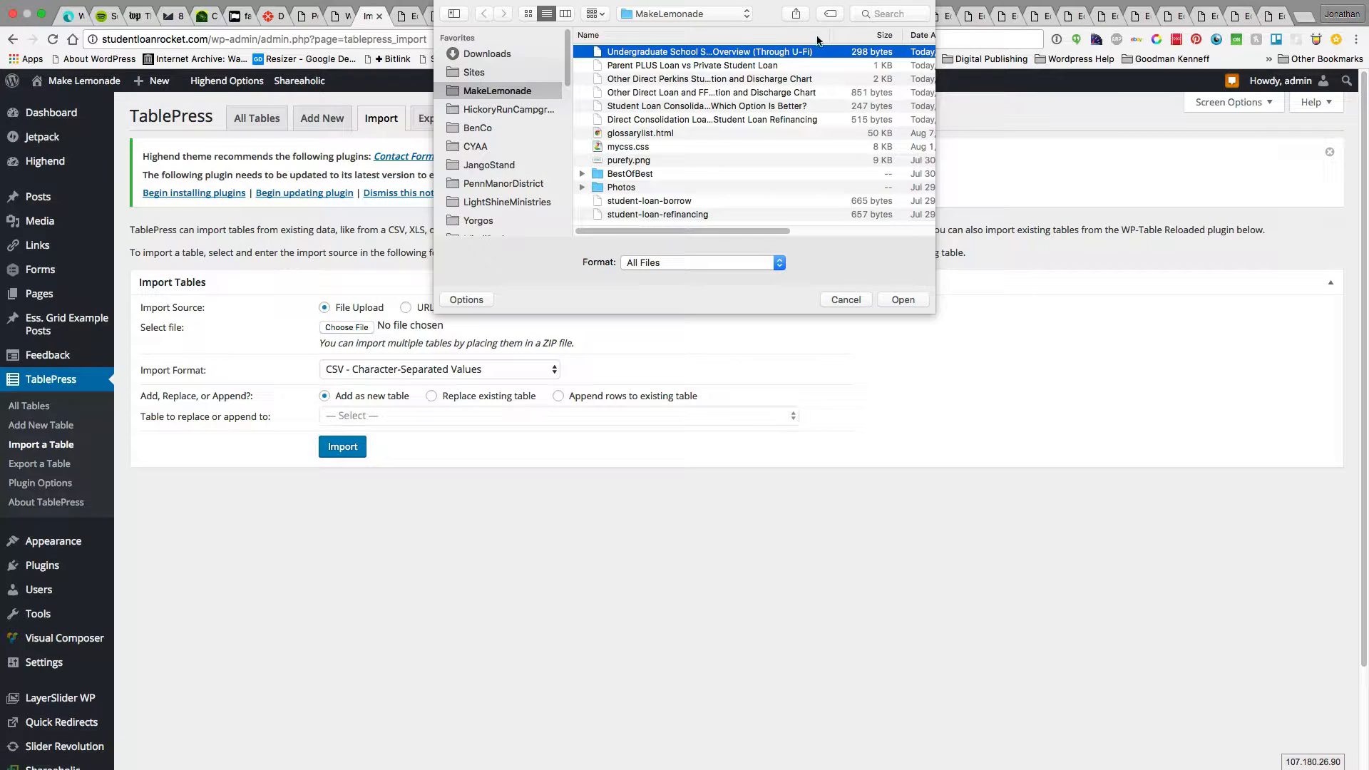
{"action": "left_click", "coordinate": [901, 300]}
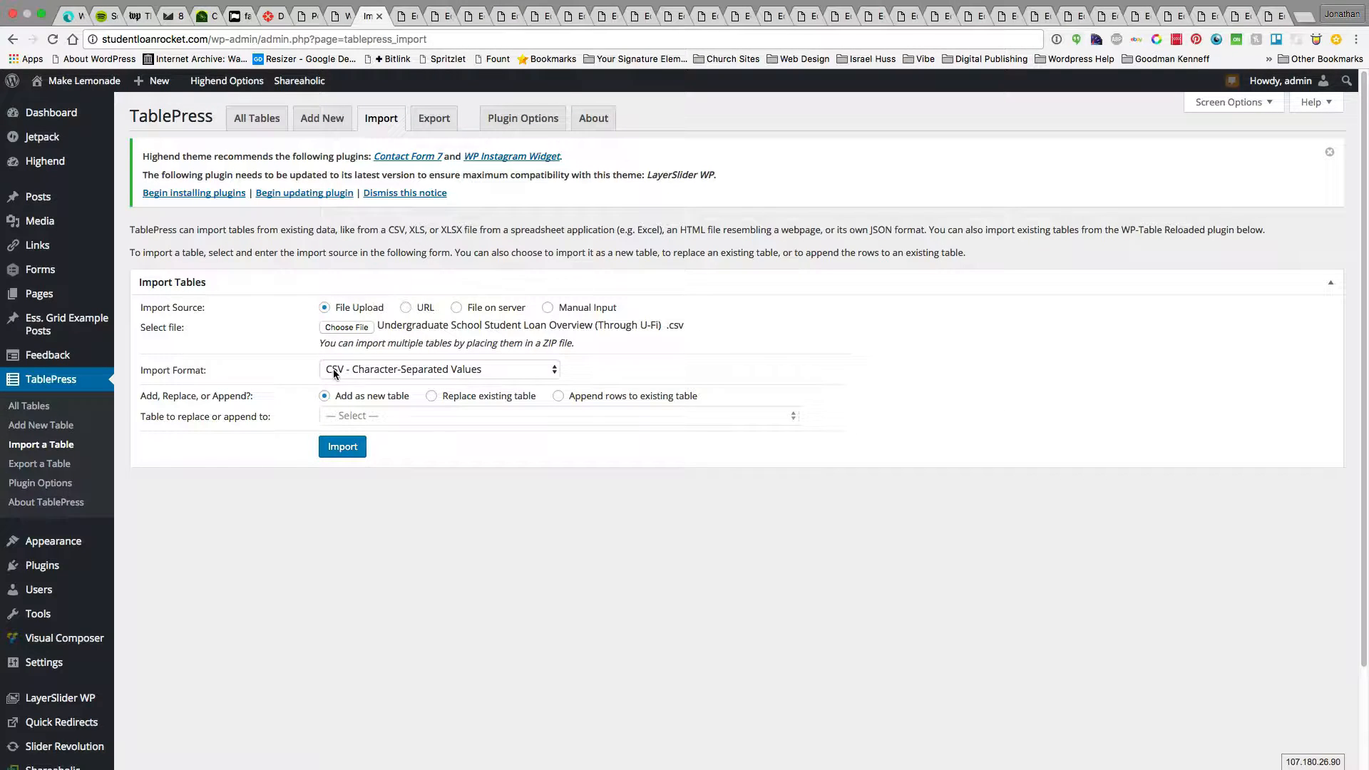
{"action": "left_click", "coordinate": [448, 377]}
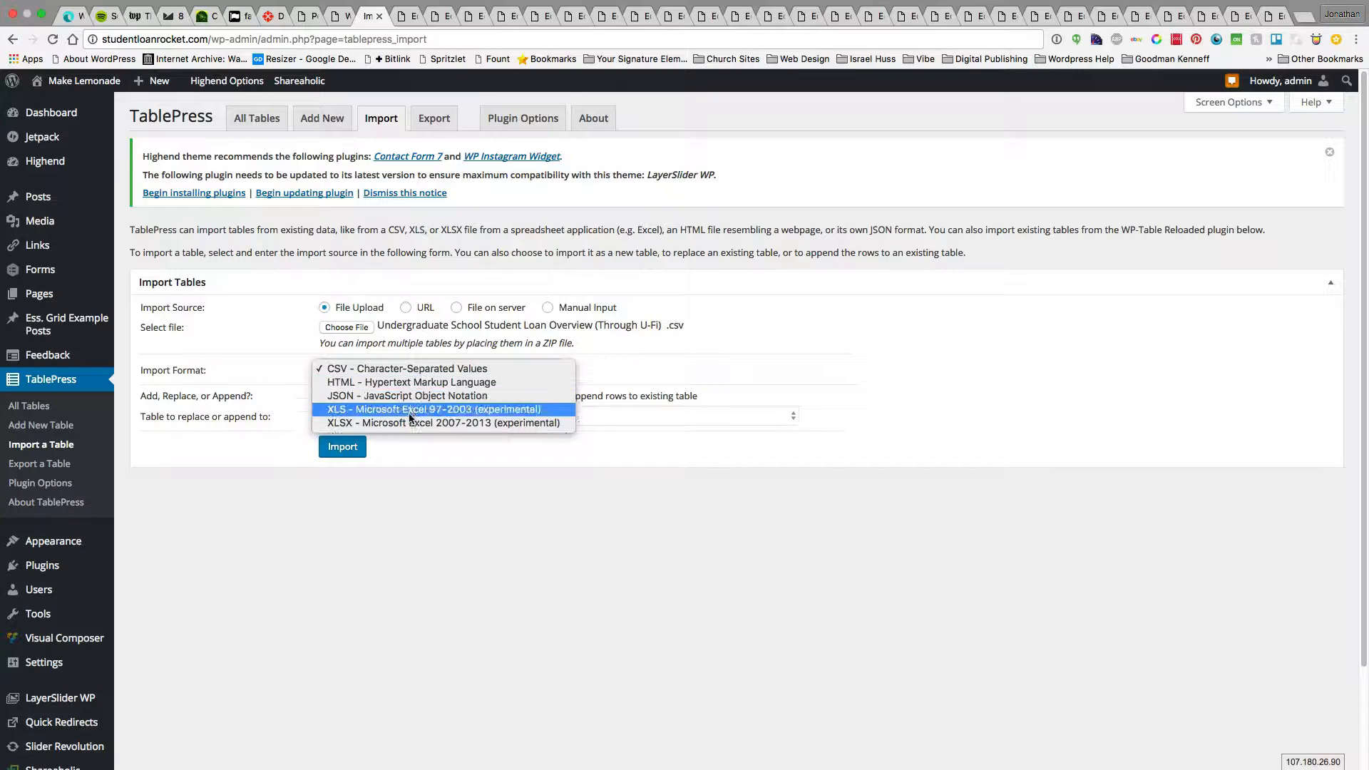
{"action": "left_click", "coordinate": [411, 368]}
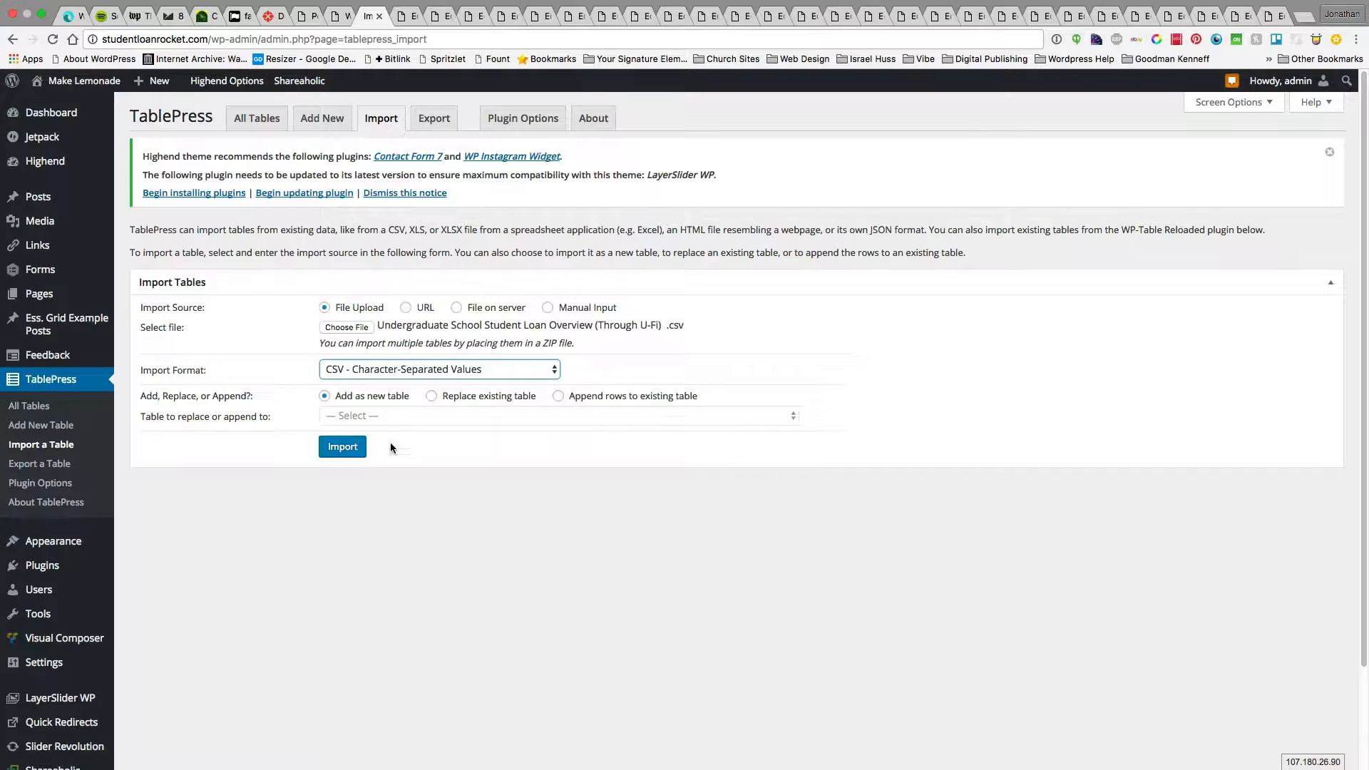
{"action": "left_click", "coordinate": [337, 448]}
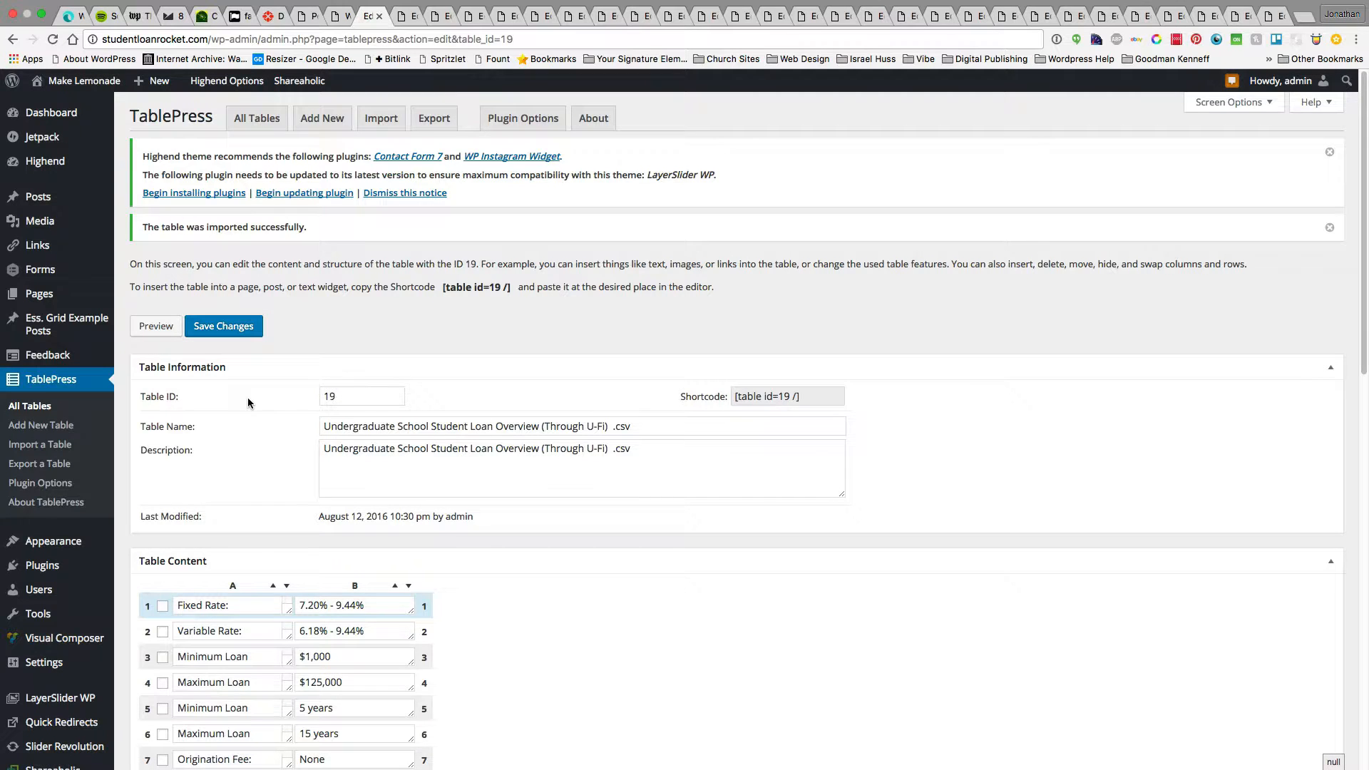
Step: Check the imported table's labels in column A and values in column B
{"action": "scroll", "coordinate": [246, 397], "scroll_direction": "down", "scroll_amount": 5}
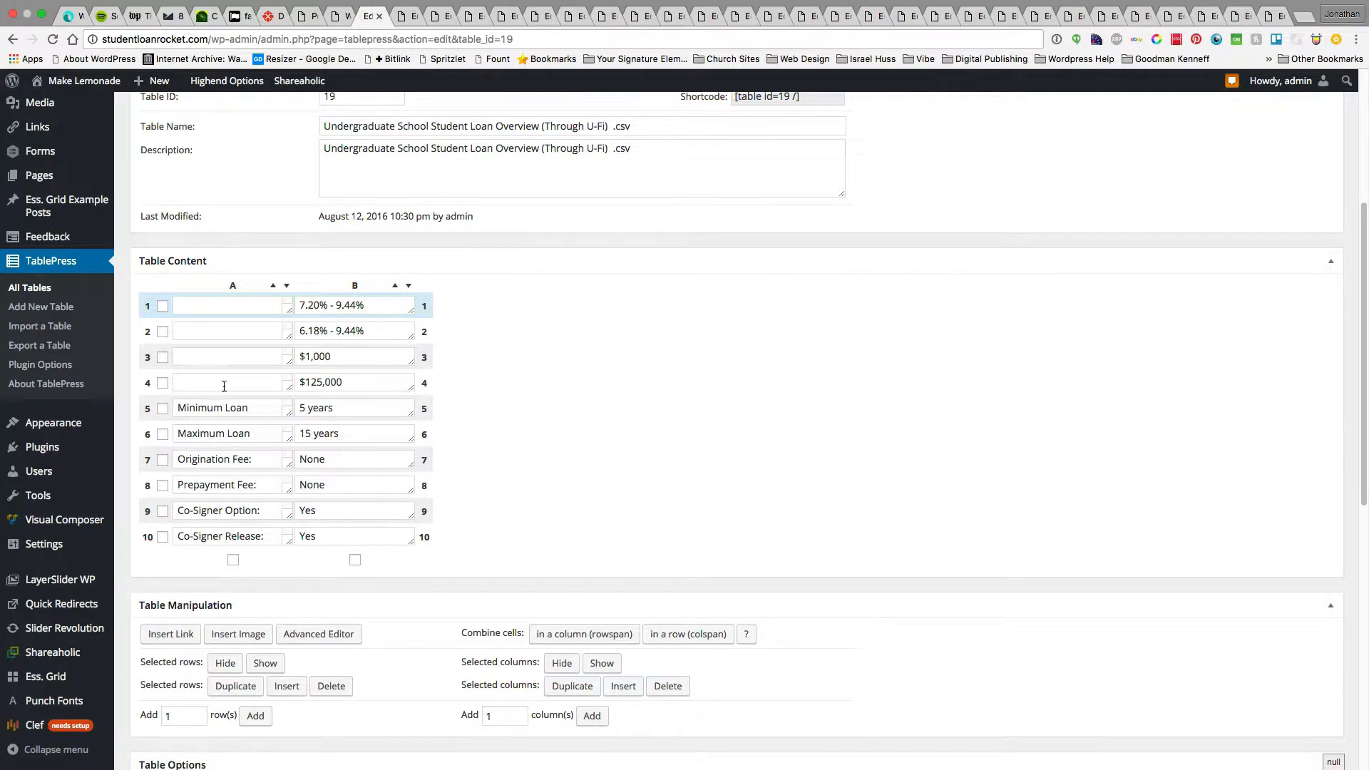
{"action": "left_click", "coordinate": [224, 386]}
{"action": "left_click", "coordinate": [214, 357]}
{"action": "left_click", "coordinate": [204, 328]}
{"action": "left_click", "coordinate": [194, 300]}
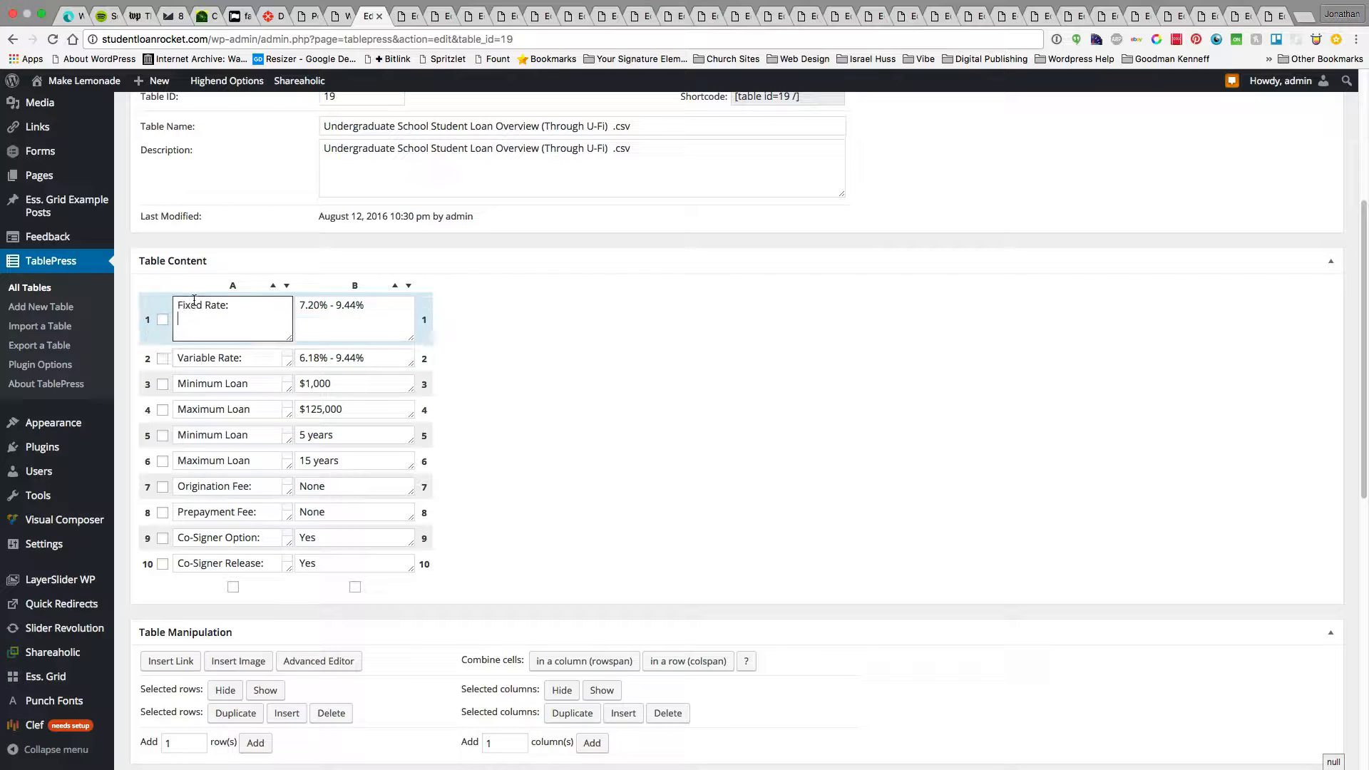
{"action": "left_click", "coordinate": [328, 303]}
{"action": "left_click", "coordinate": [351, 358]}
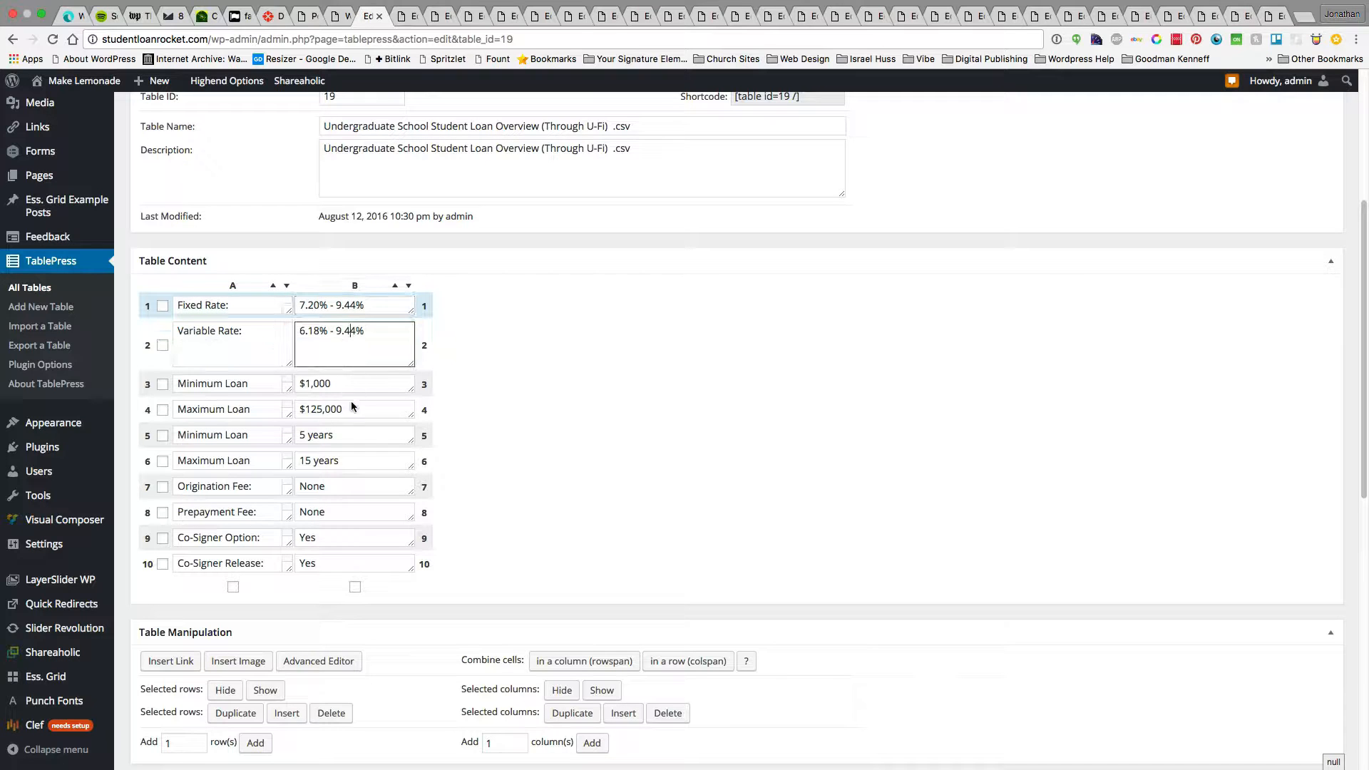
{"action": "left_click", "coordinate": [853, 459]}
Step: Turn off the table head row, alternating row colors and row hover highlighting for the imported table, and save the changes
{"action": "scroll", "coordinate": [607, 324], "scroll_direction": "up", "scroll_amount": 3}
{"action": "scroll", "coordinate": [607, 324], "scroll_direction": "down", "scroll_amount": 7}
{"action": "scroll", "coordinate": [607, 326], "scroll_direction": "down", "scroll_amount": 4}
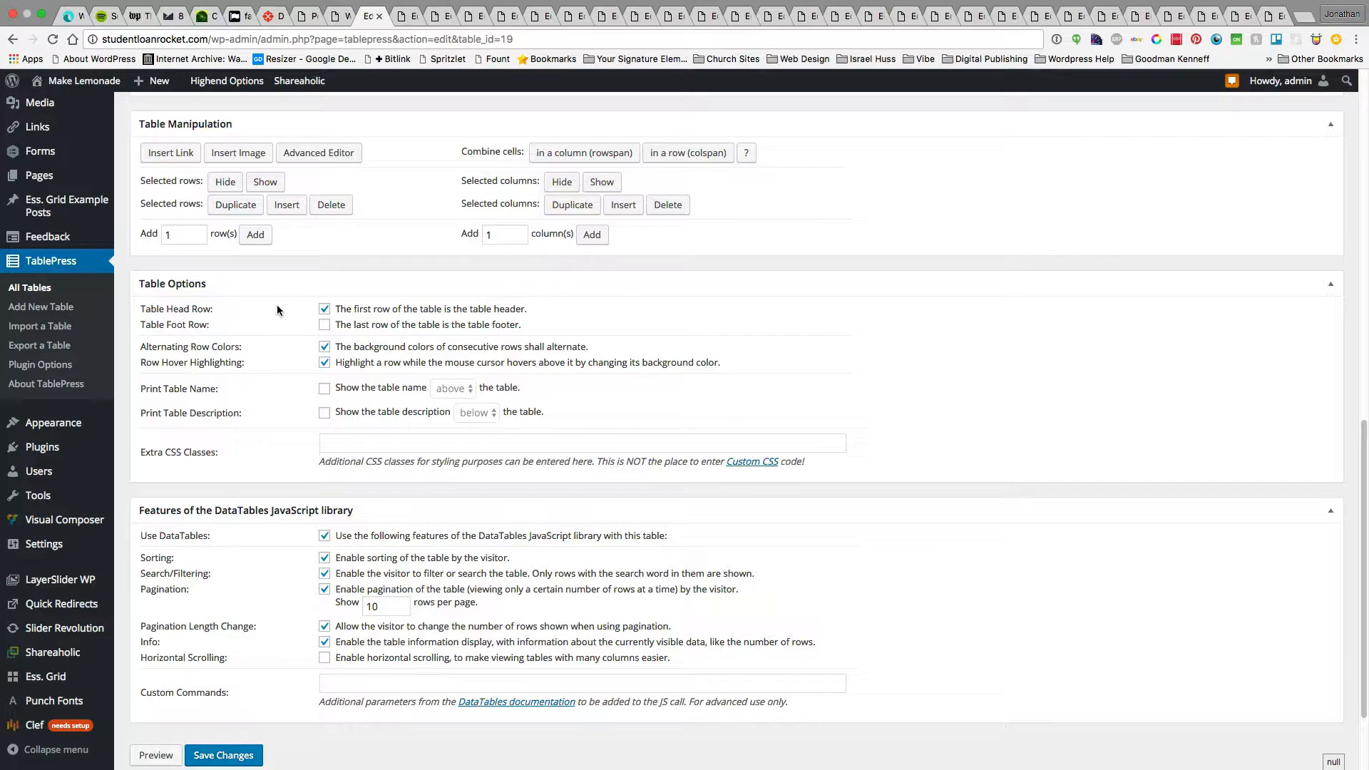
{"action": "left_click", "coordinate": [324, 311]}
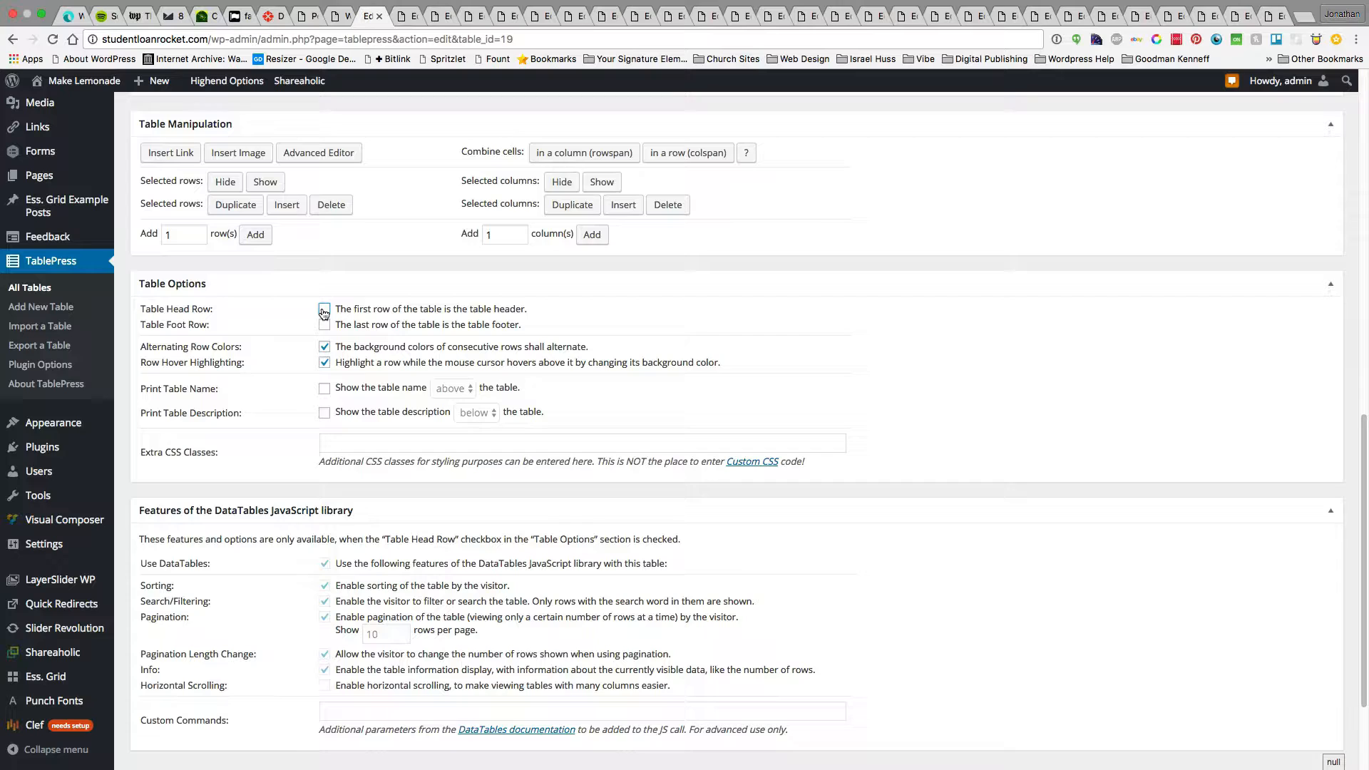
{"action": "left_click", "coordinate": [324, 348]}
{"action": "left_click", "coordinate": [324, 362]}
{"action": "scroll", "coordinate": [341, 310], "scroll_direction": "down", "scroll_amount": 5}
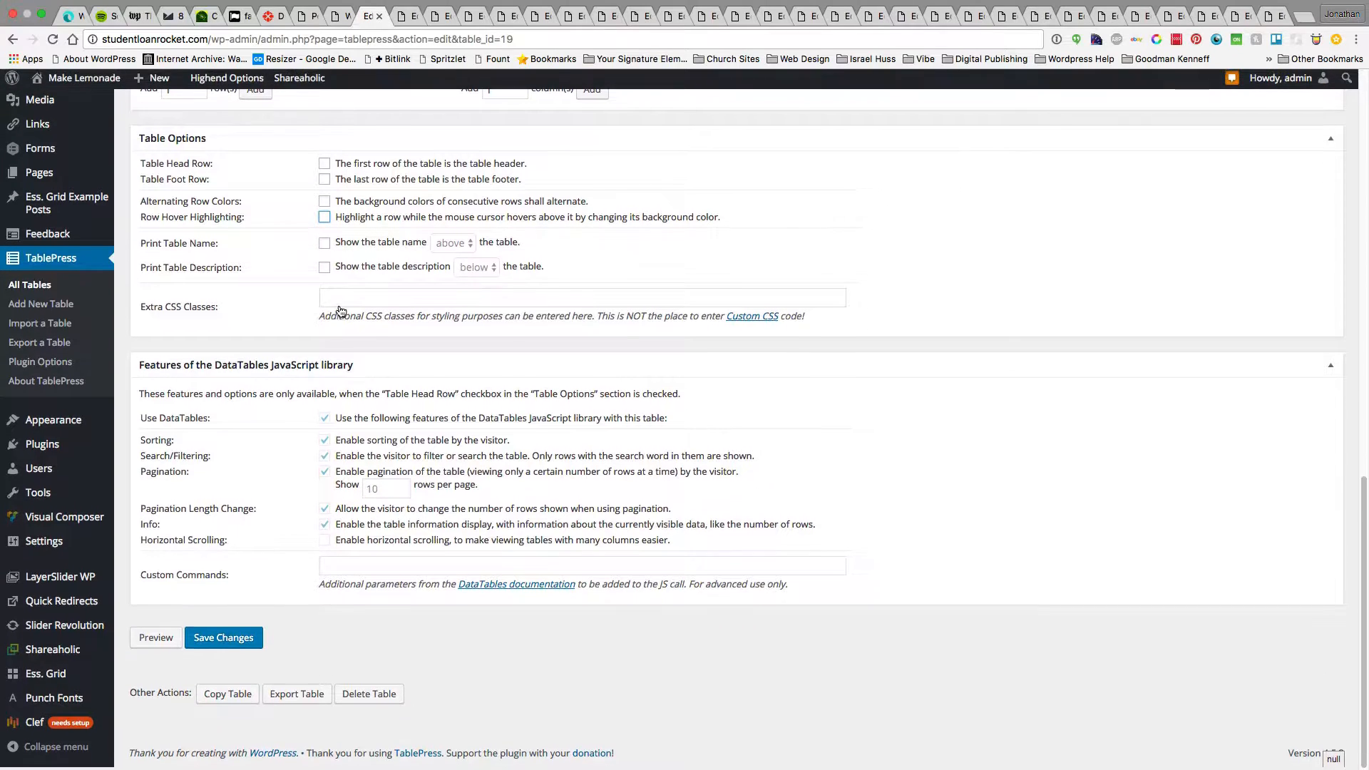
{"action": "left_click", "coordinate": [239, 643]}
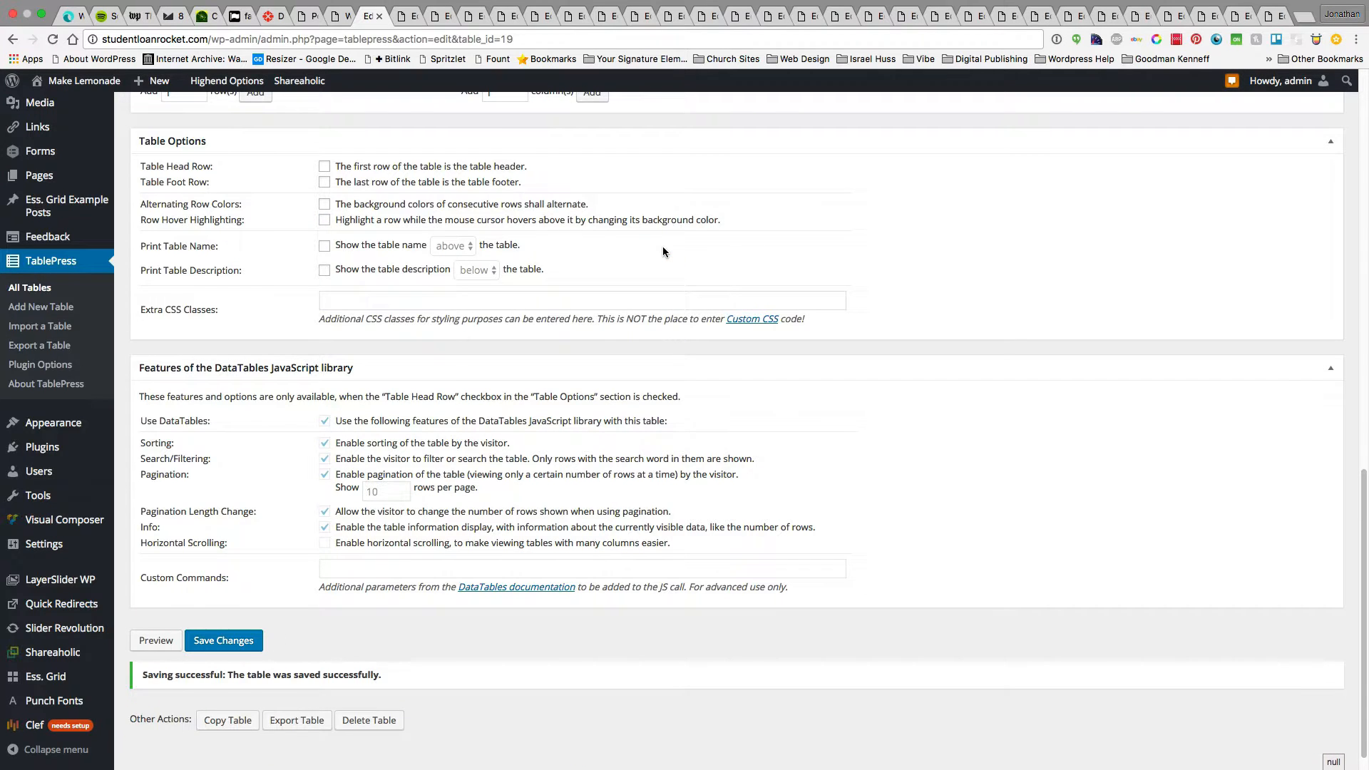
Step: Copy the table's shortcode [table id=19 /] and go to the open editor of the U-Fi Undergraduate Student Loan Review post
{"action": "scroll", "coordinate": [662, 246], "scroll_direction": "up", "scroll_amount": 15}
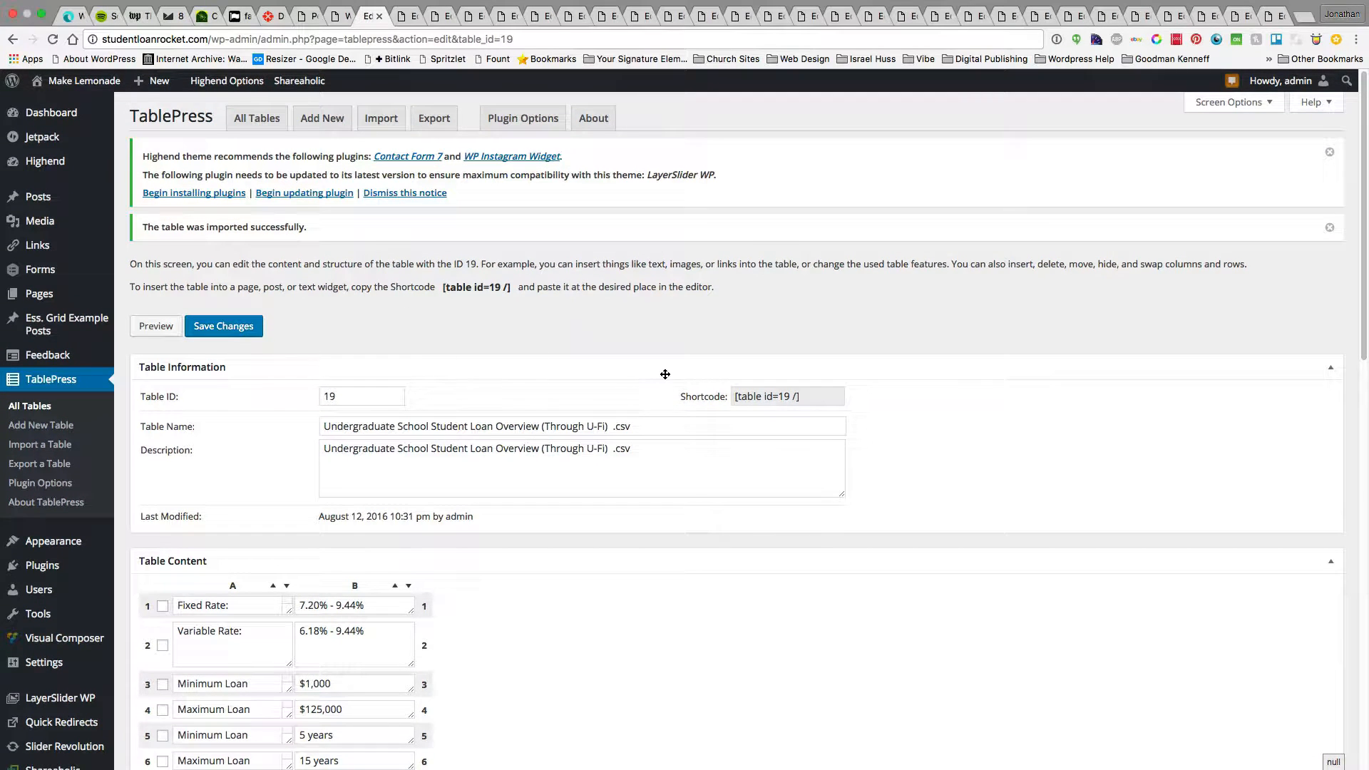
{"action": "left_click", "coordinate": [759, 399]}
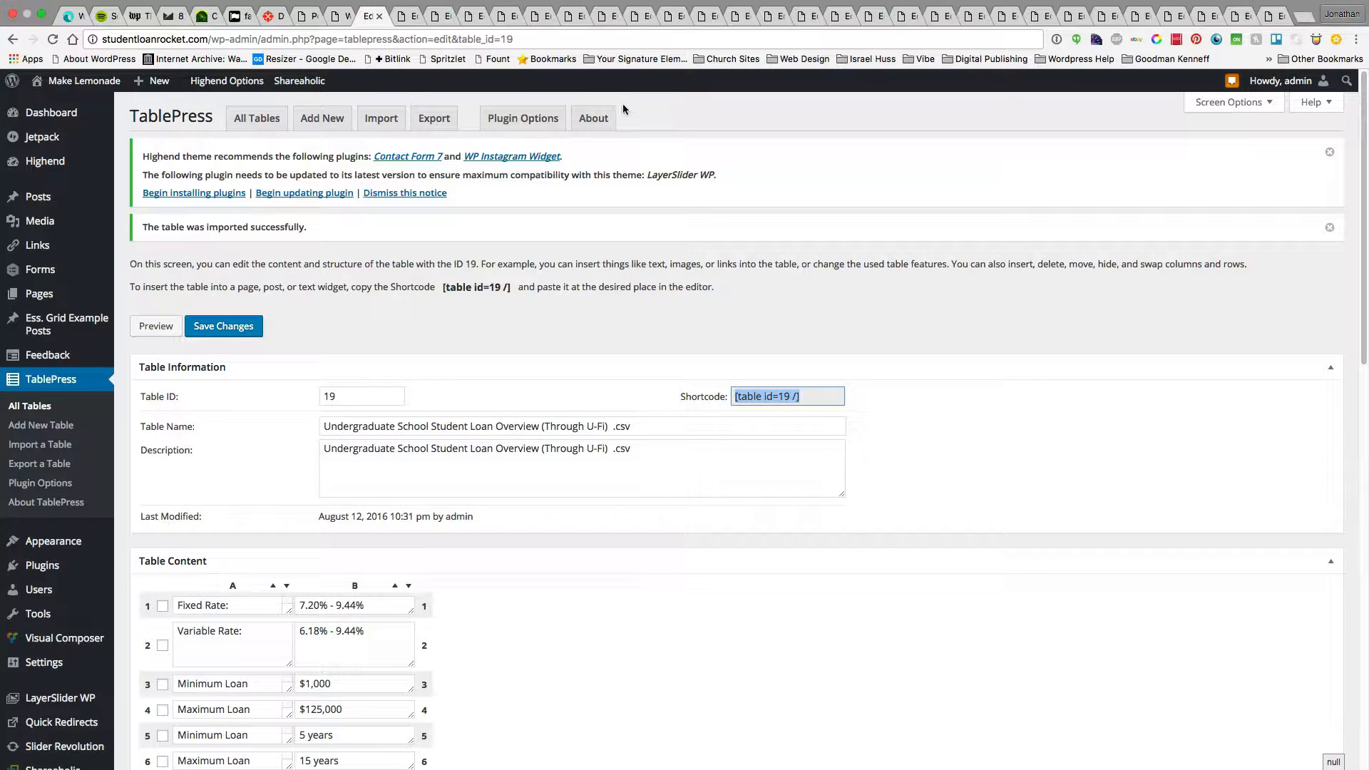
{"action": "left_click", "coordinate": [404, 21]}
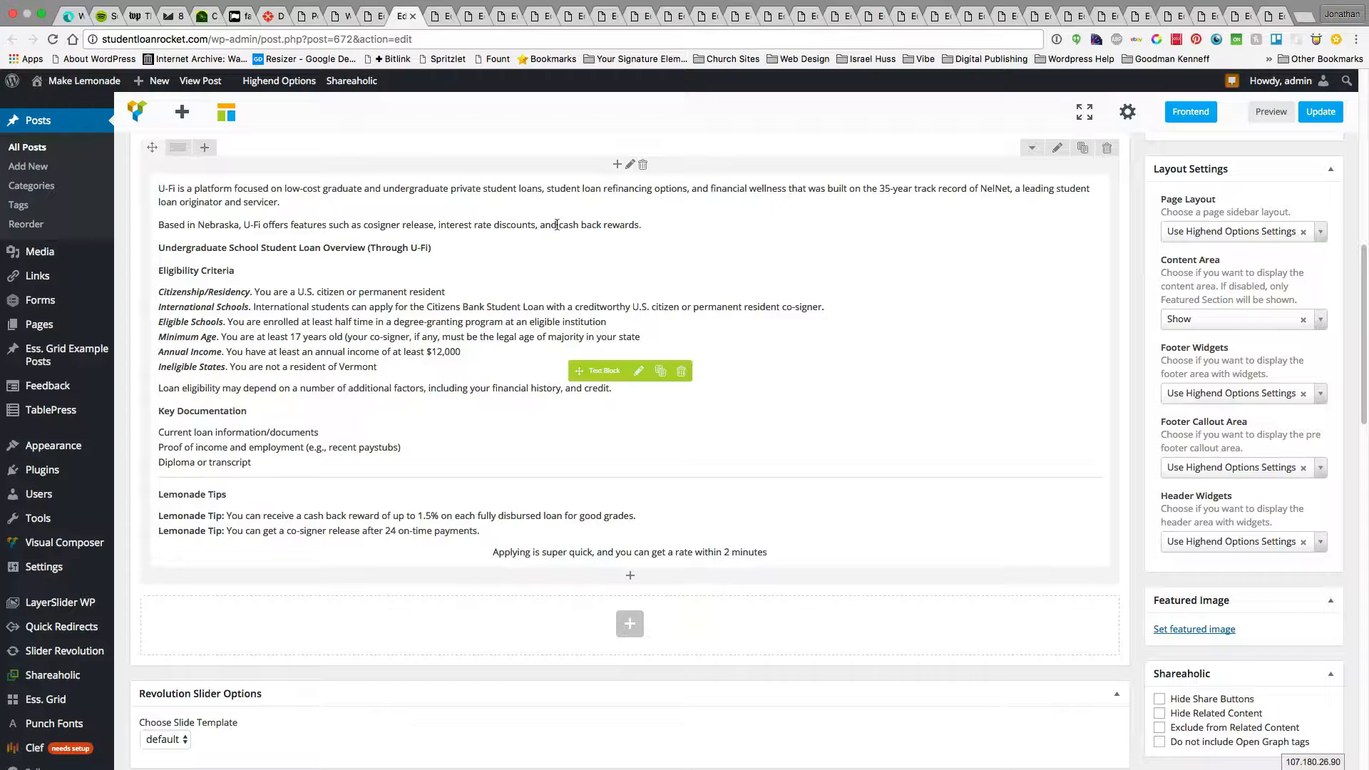
{"action": "scroll", "coordinate": [263, 251], "scroll_direction": "up", "scroll_amount": 6}
{"action": "scroll", "coordinate": [263, 250], "scroll_direction": "up", "scroll_amount": 5}
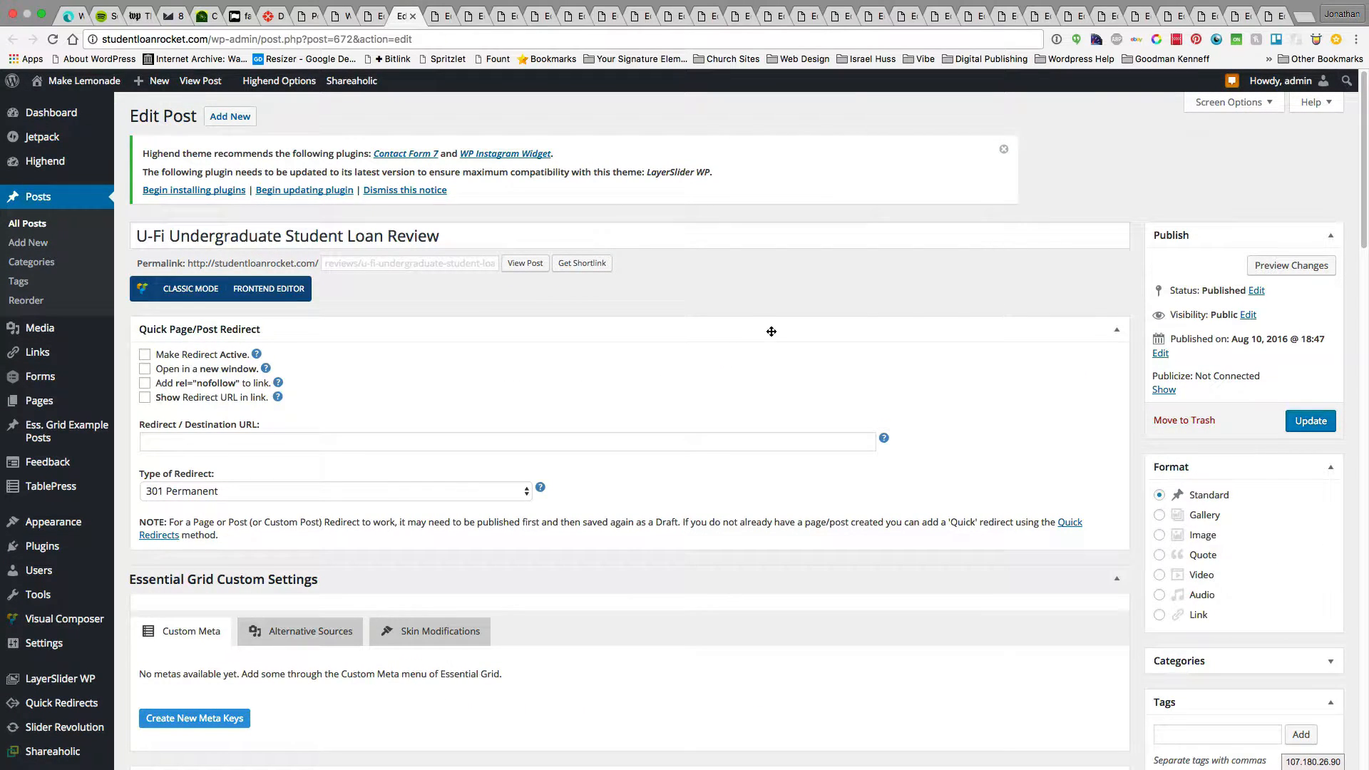
Step: Switch to the Pages document and check where the loan table sits relative to the introduction and the overview heading
{"action": "scroll", "coordinate": [1206, 402], "scroll_direction": "right", "scroll_amount": 3}
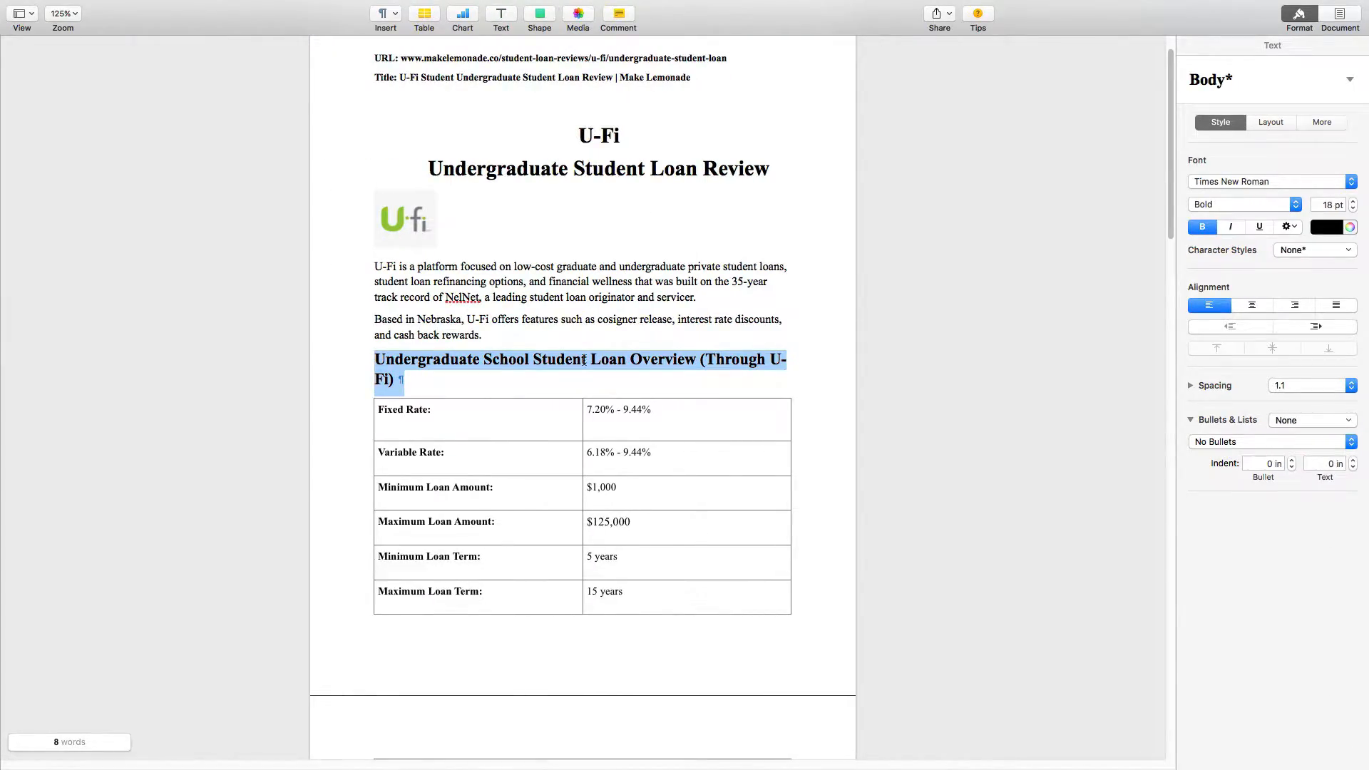
{"action": "left_click", "coordinate": [471, 335]}
{"action": "left_click_drag", "start_coordinate": [374, 265], "coordinate": [479, 385]}
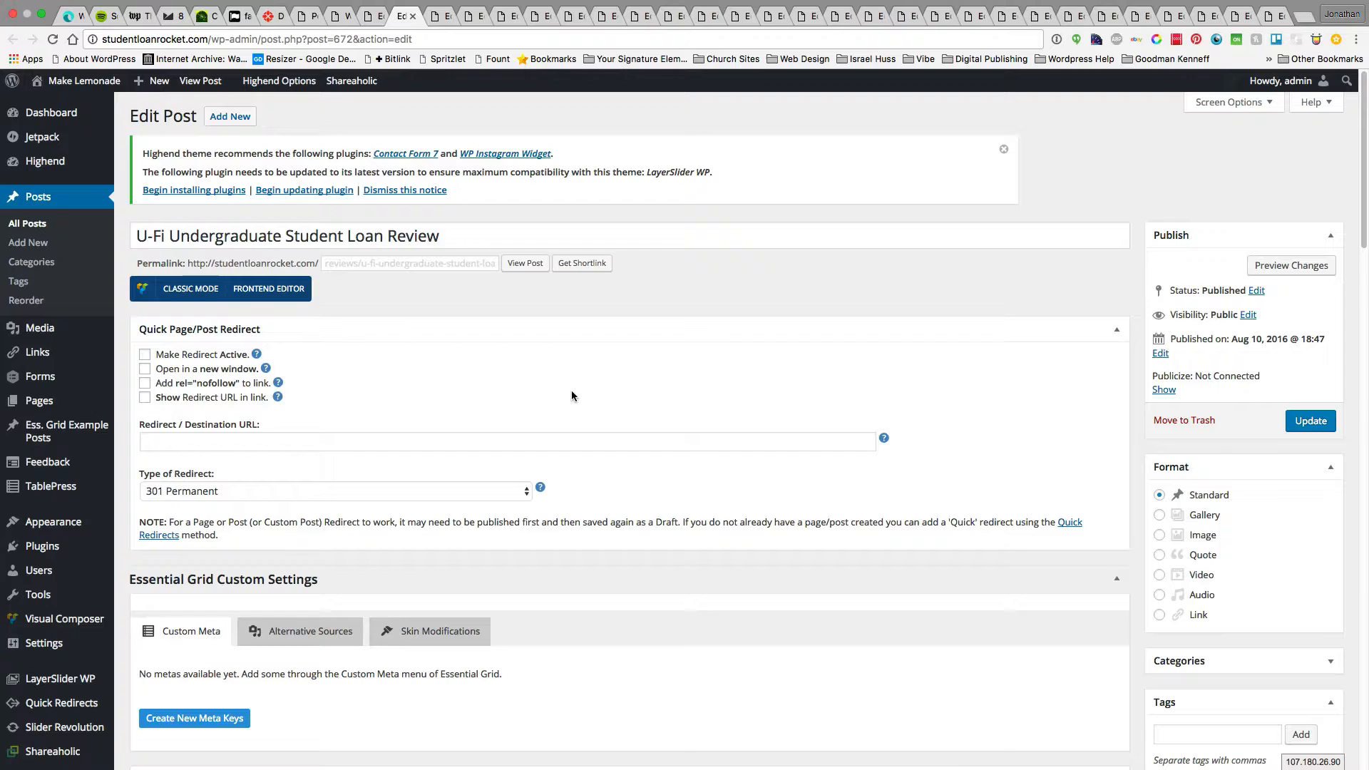
Step: Insert [table id=19 /] below the "Undergraduate School Student Loan Overview (Through U-Fi)" heading in the post's text block, save it and update the post
{"action": "scroll", "coordinate": [571, 396], "scroll_direction": "down", "scroll_amount": 15}
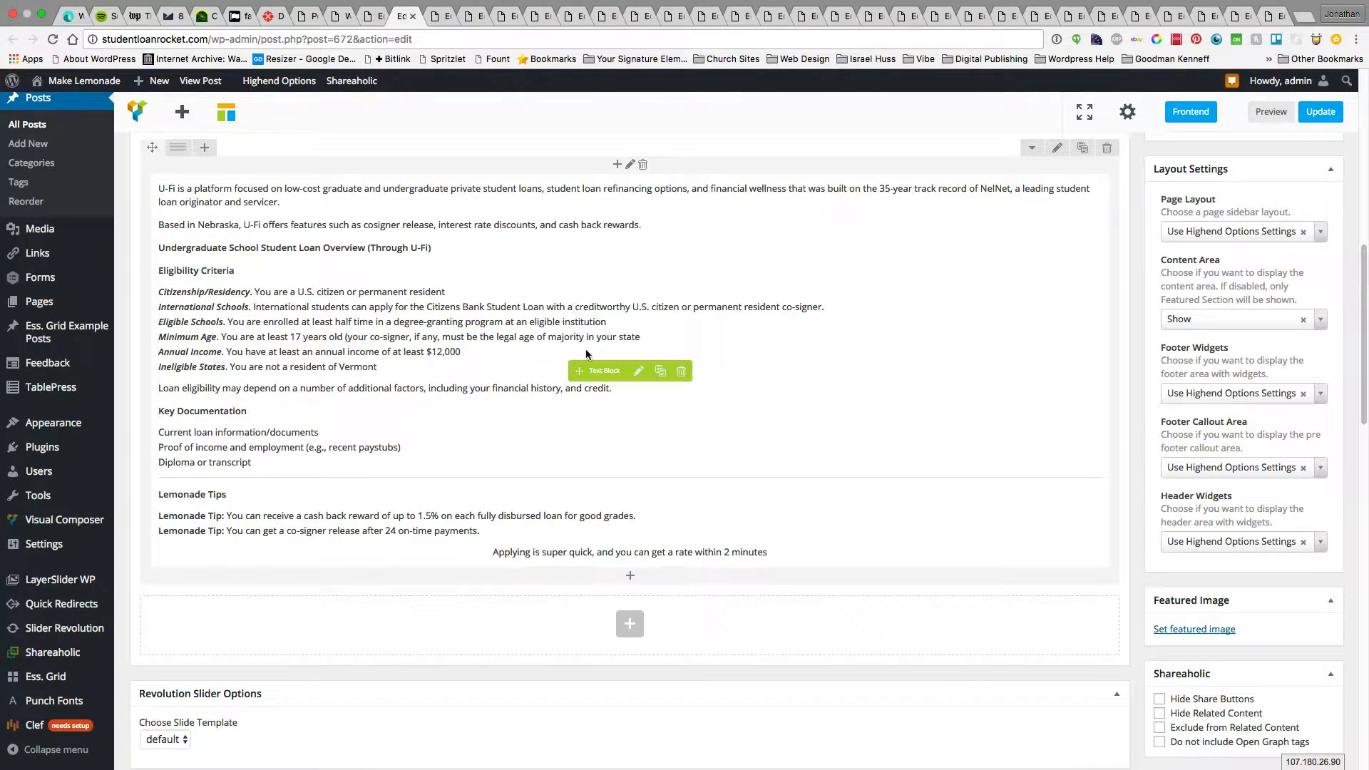
{"action": "left_click", "coordinate": [636, 372]}
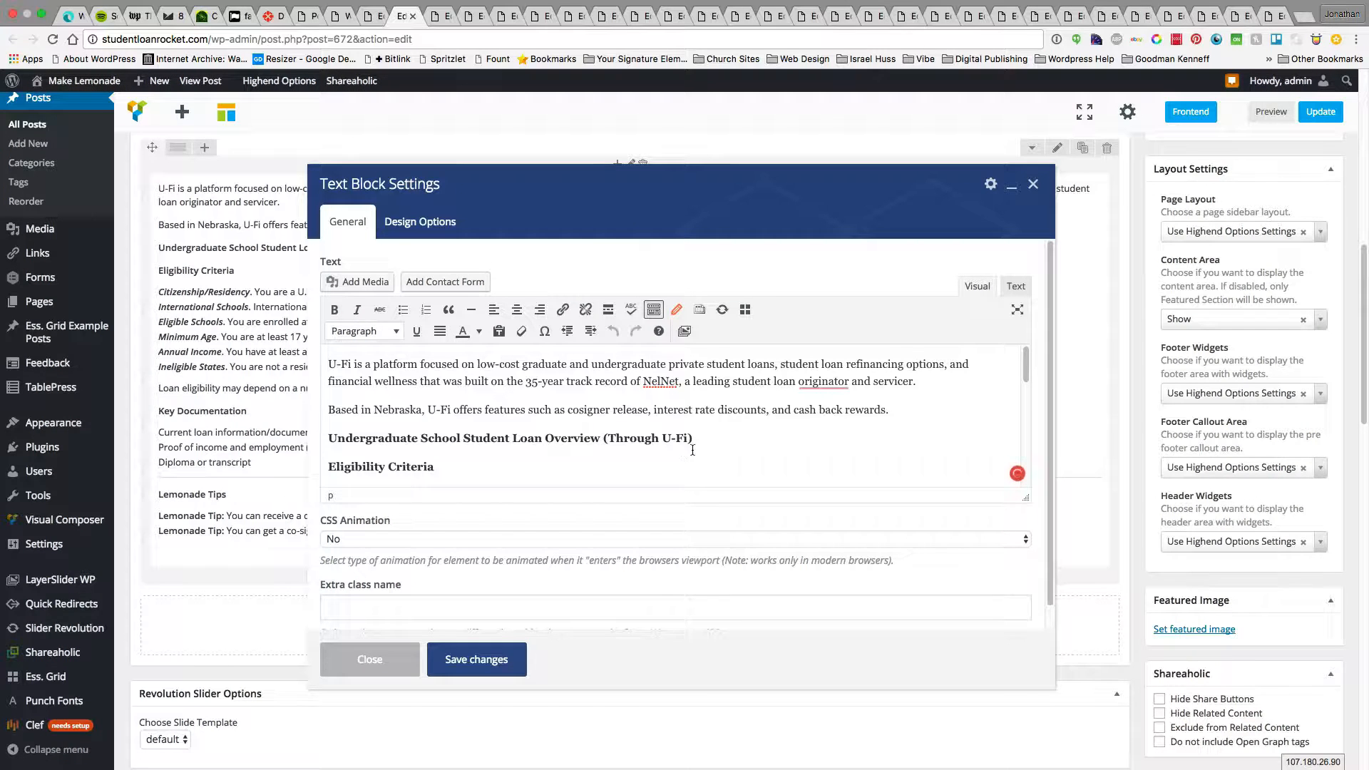
{"action": "left_click", "coordinate": [713, 440]}
{"action": "key", "text": "Return"}
{"action": "type", "text": "[table id=19 /]"}
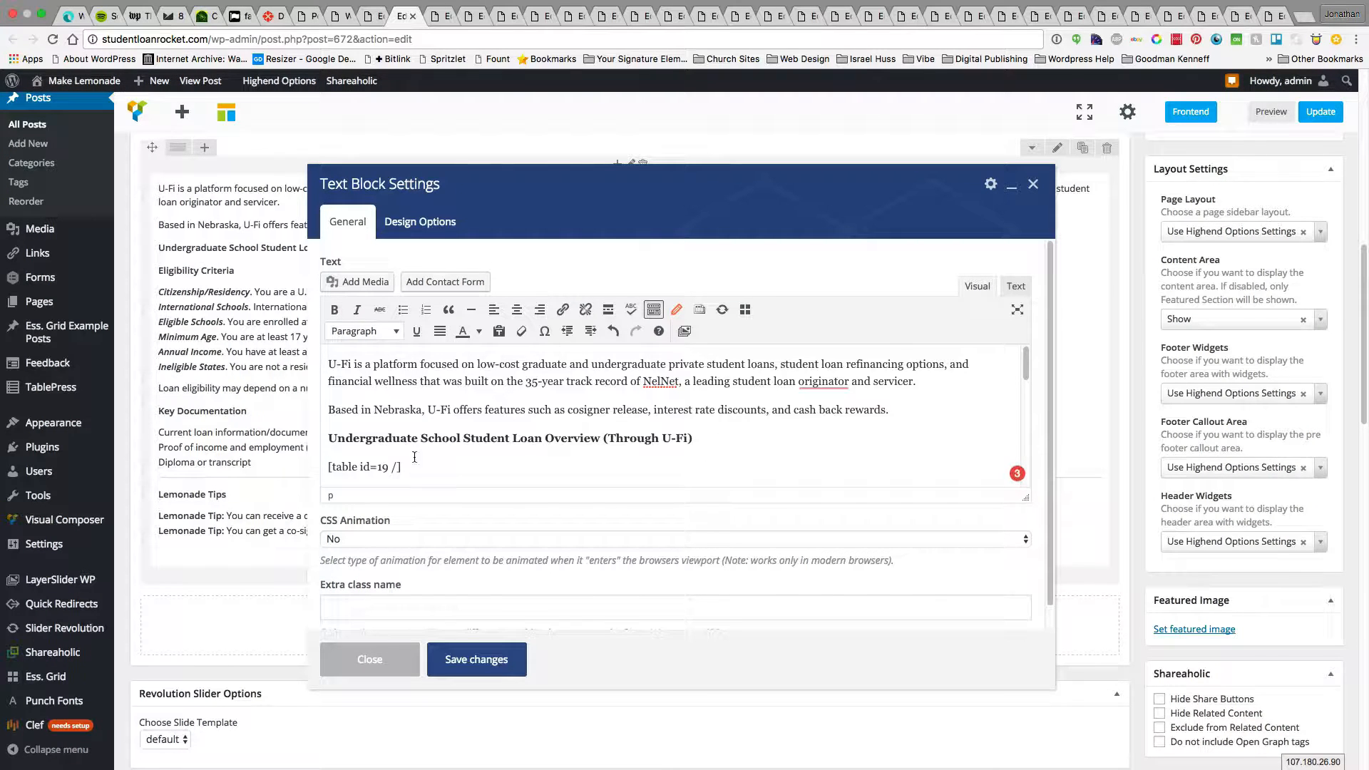
{"action": "left_click", "coordinate": [477, 659]}
{"action": "left_click", "coordinate": [1321, 113]}
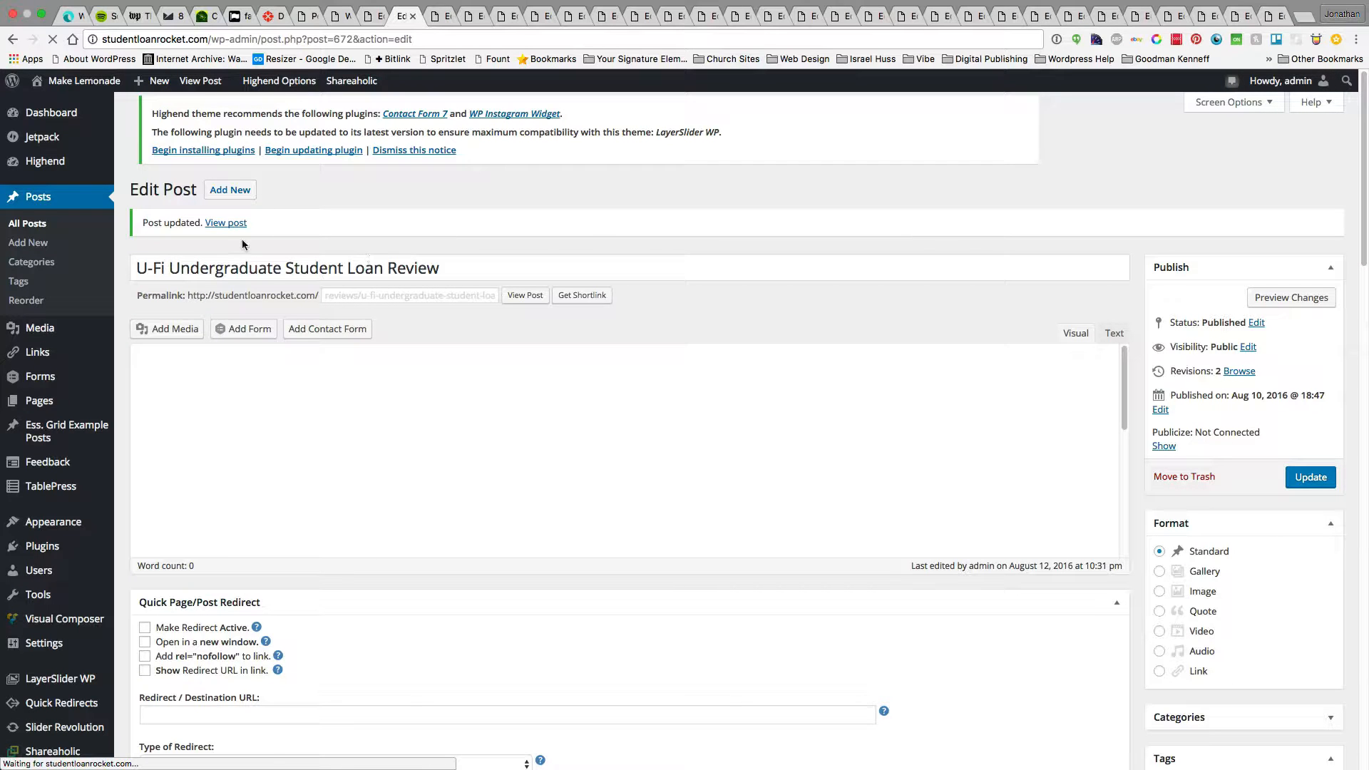
Step: View the updated U-Fi review post on the site and check the loan table under the overview heading
{"action": "left_click", "coordinate": [233, 226]}
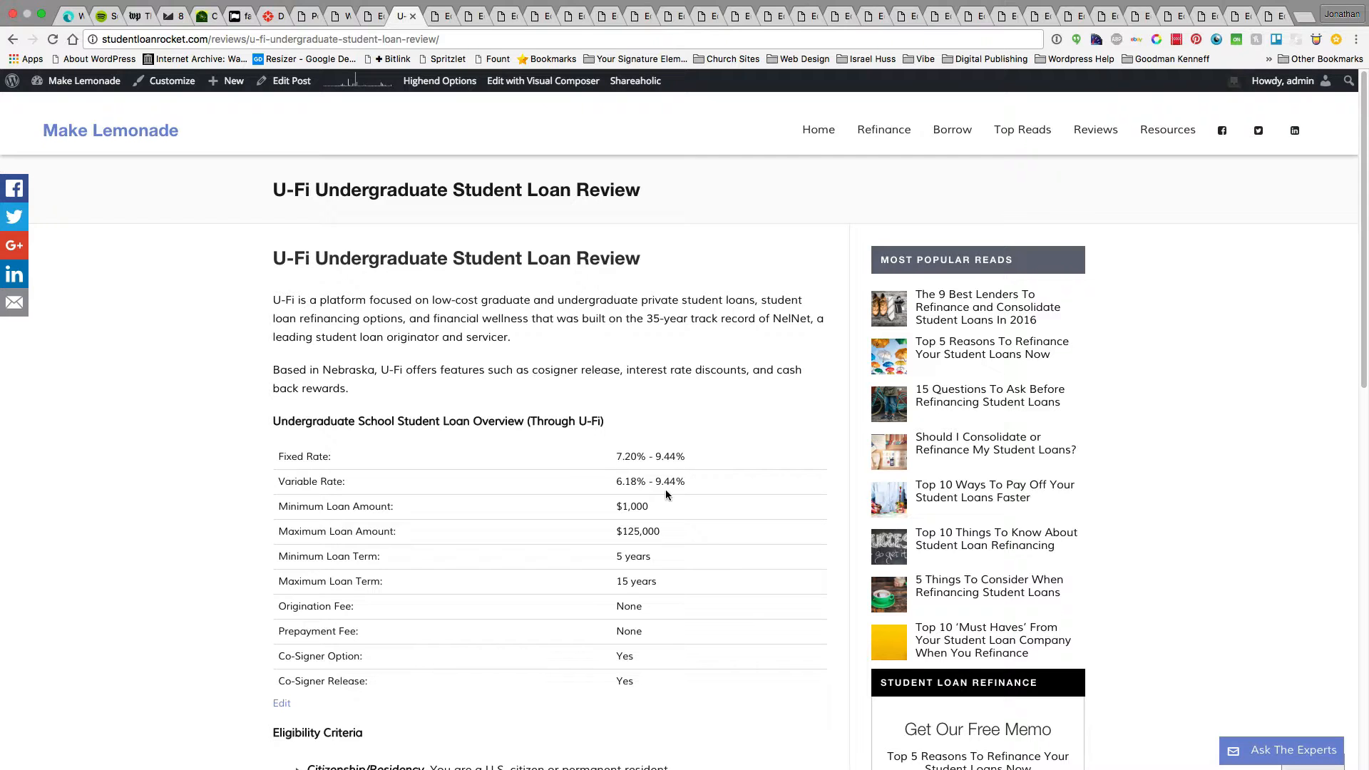
{"action": "scroll", "coordinate": [436, 532], "scroll_direction": "down", "scroll_amount": 3}
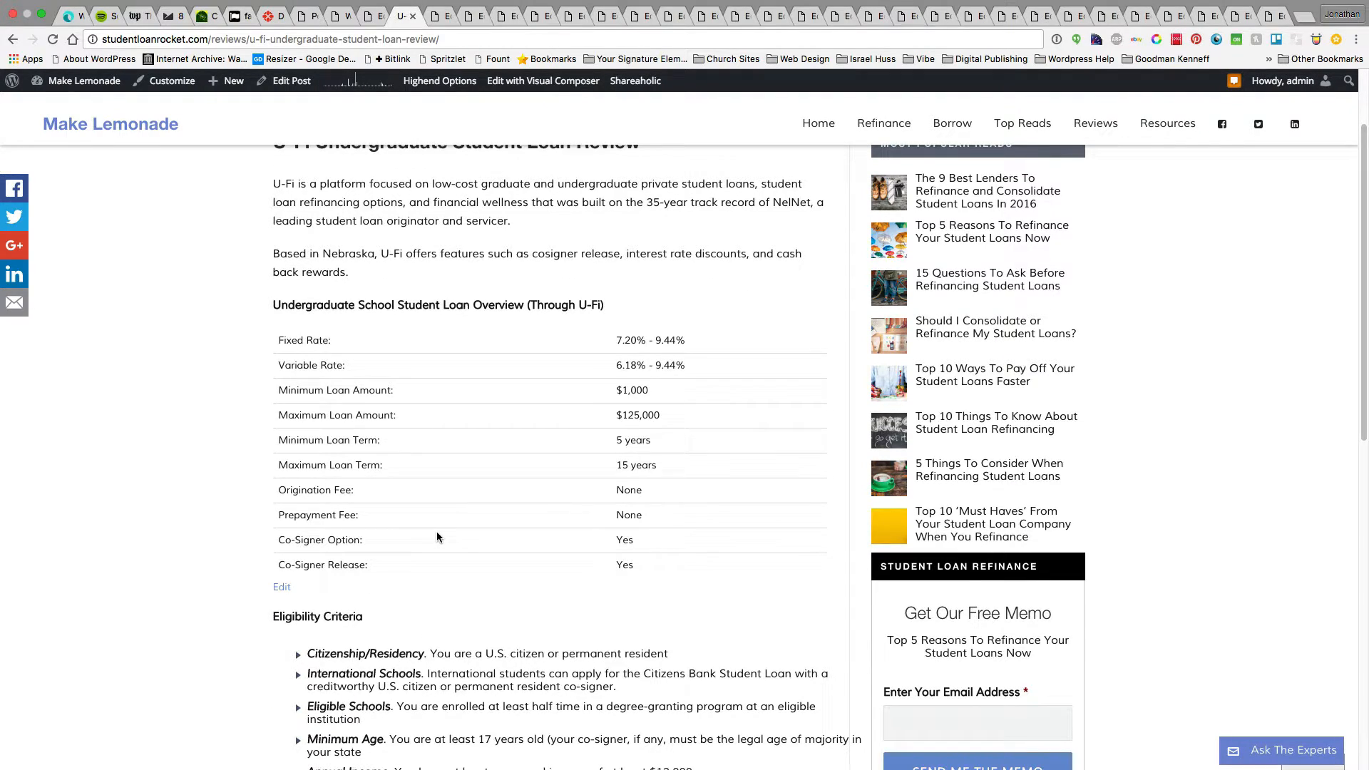
{"action": "scroll", "coordinate": [437, 537], "scroll_direction": "down", "scroll_amount": 3}
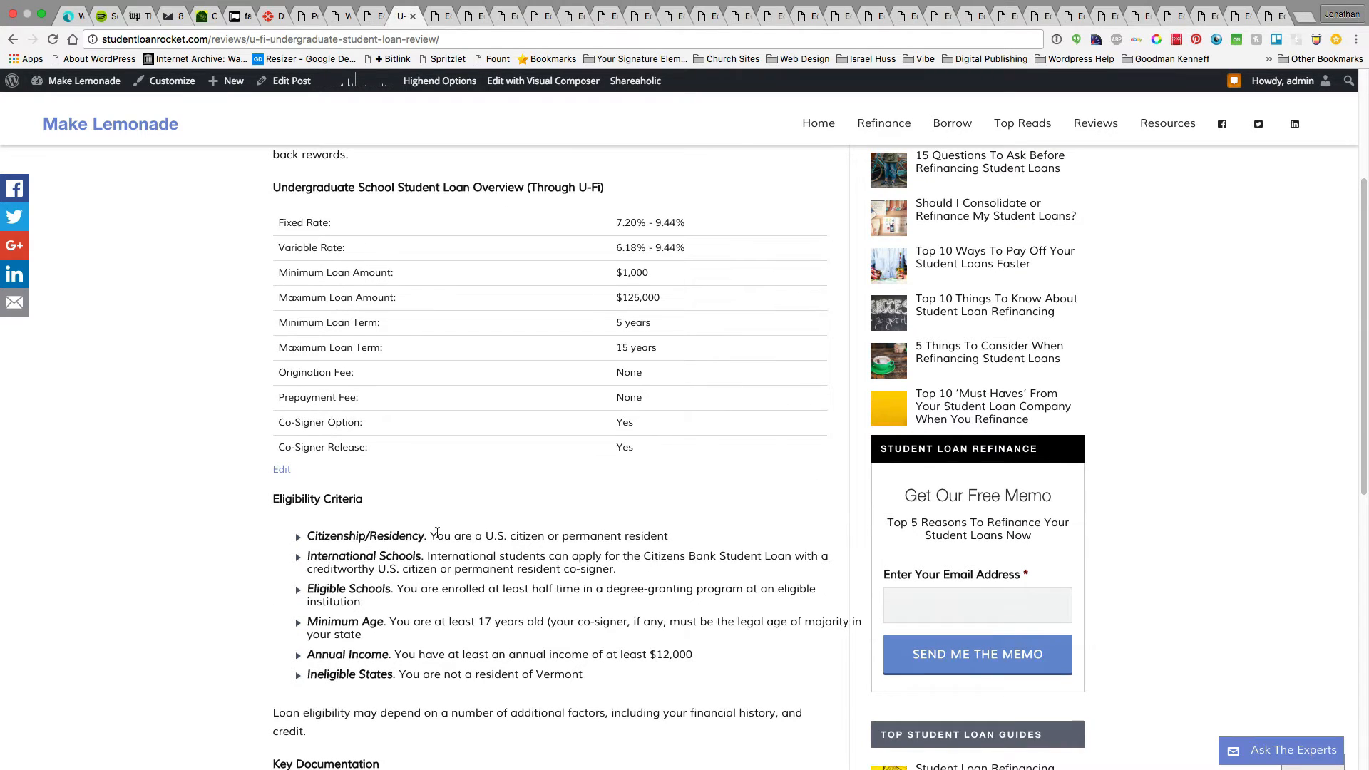